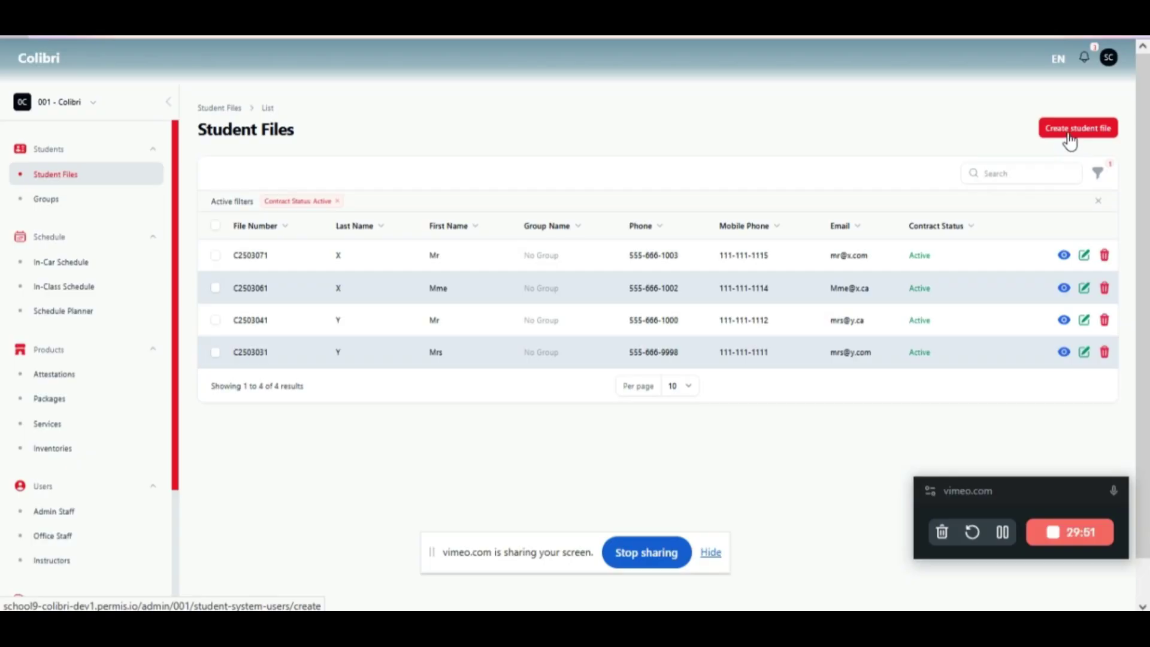
# Step: Start a new student file and look over the personal and contract information fields of the form
pyautogui.click(1069, 144)
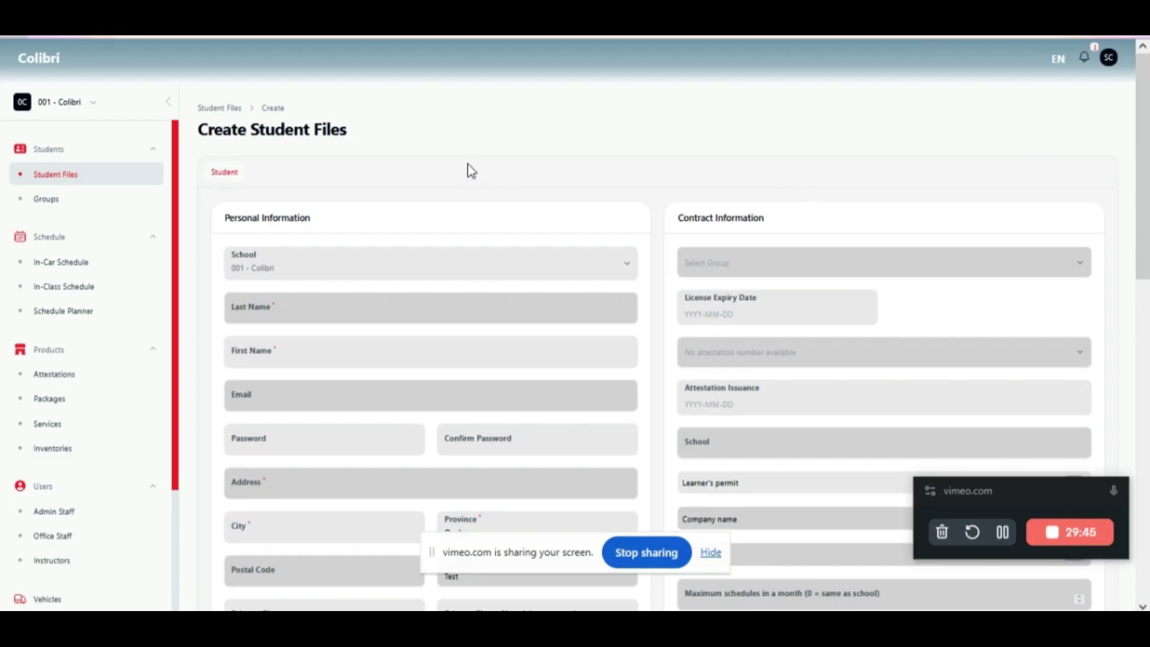
pyautogui.scroll(-4, 470, 164)
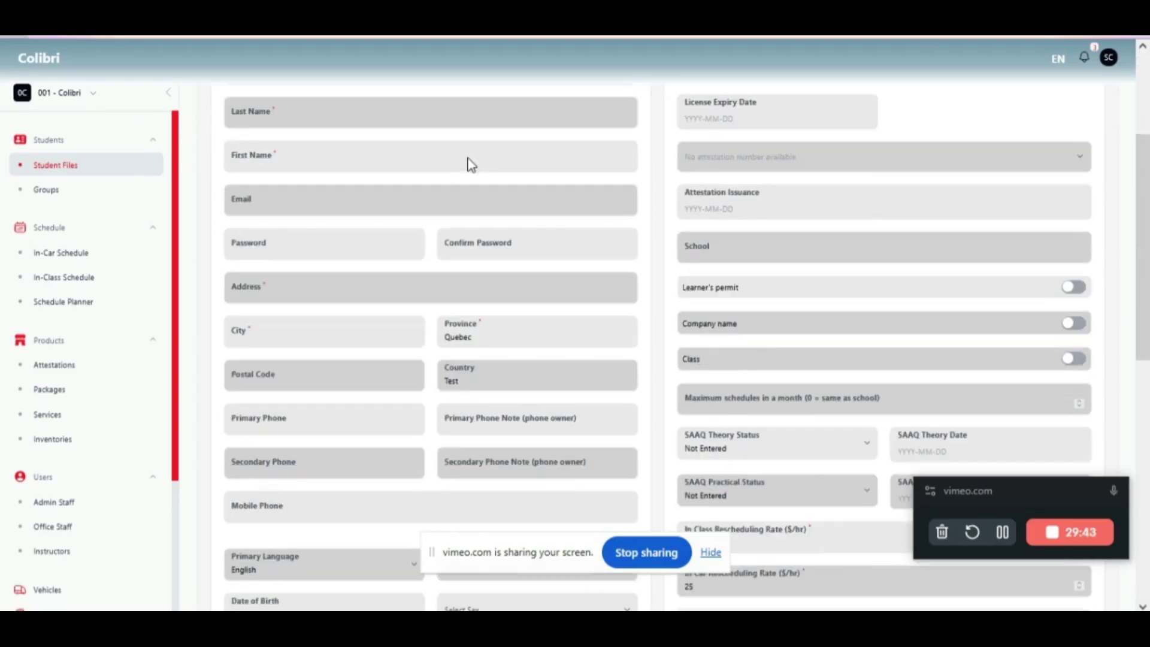
pyautogui.scroll(4, 389, 278)
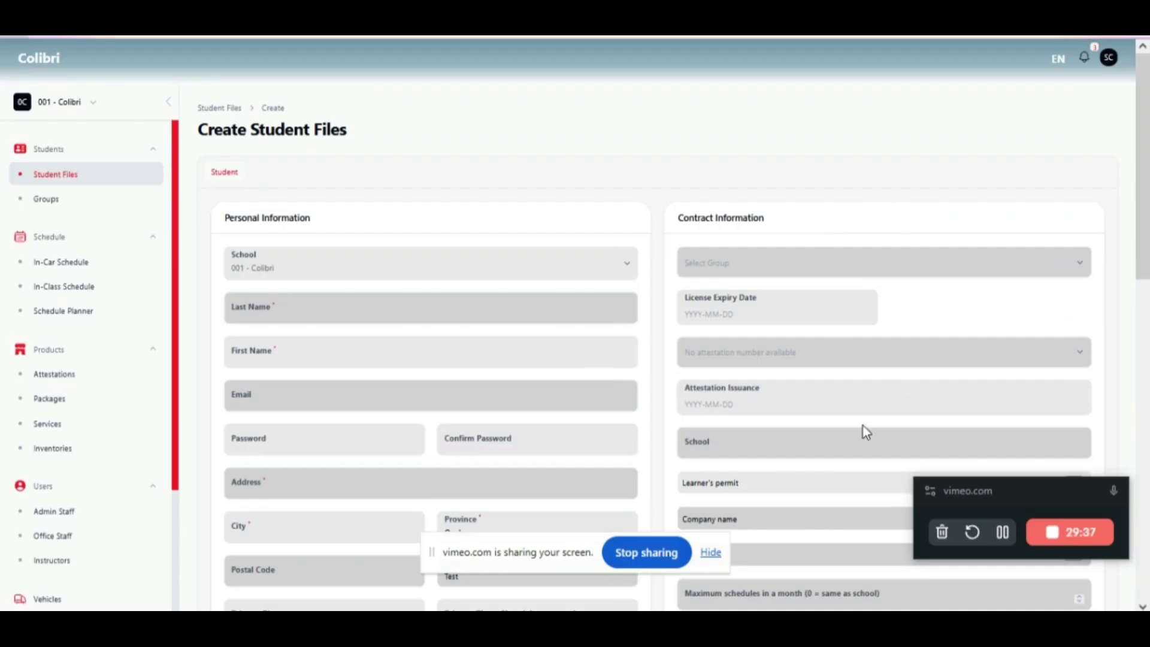
pyautogui.scroll(-7, 839, 324)
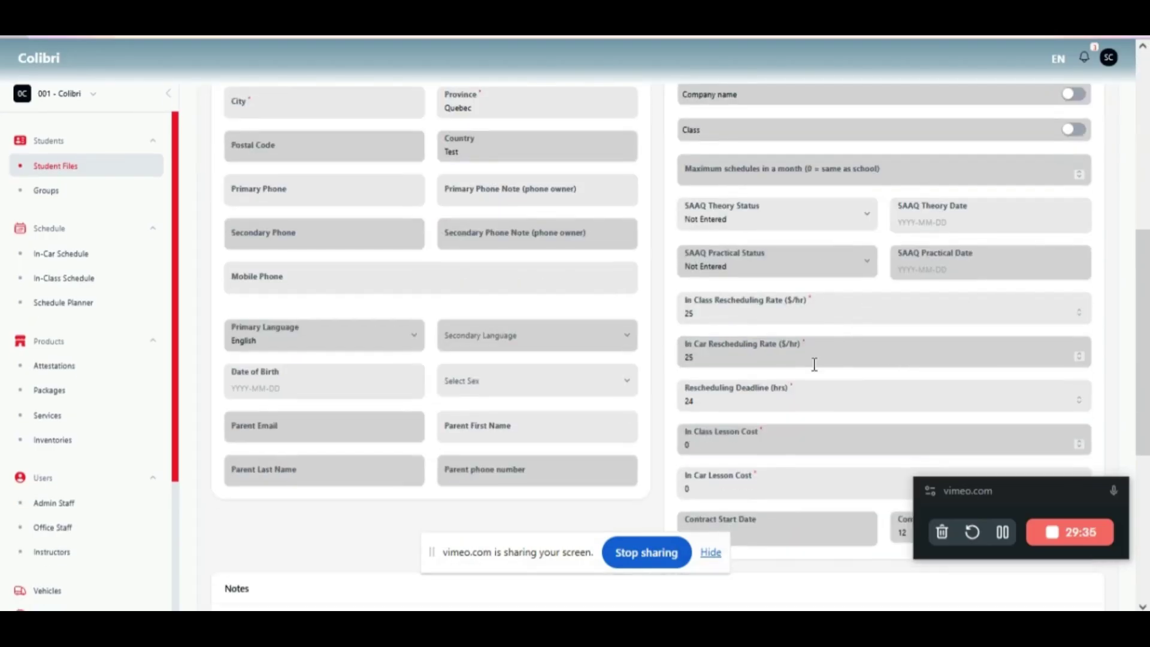
pyautogui.scroll(7, 815, 364)
# Step: Enter the student's last name, first name and email, and the account password with its confirmation
pyautogui.click(264, 308)
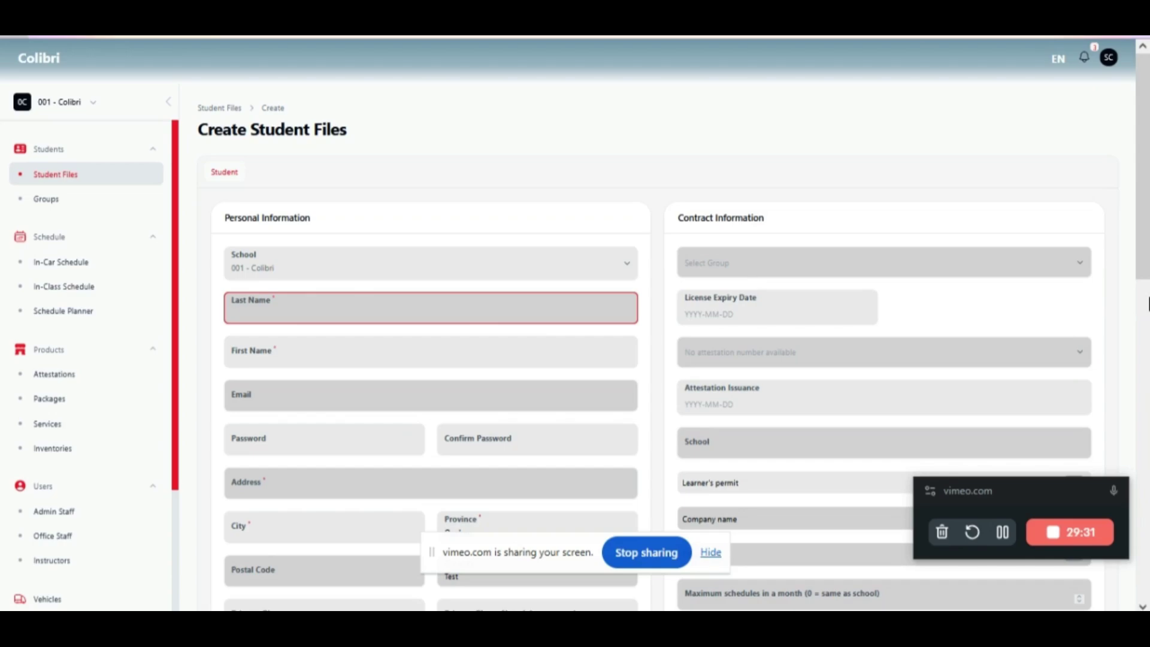
pyautogui.write('Doe')
pyautogui.press('Tab')
pyautogui.write('Ja')
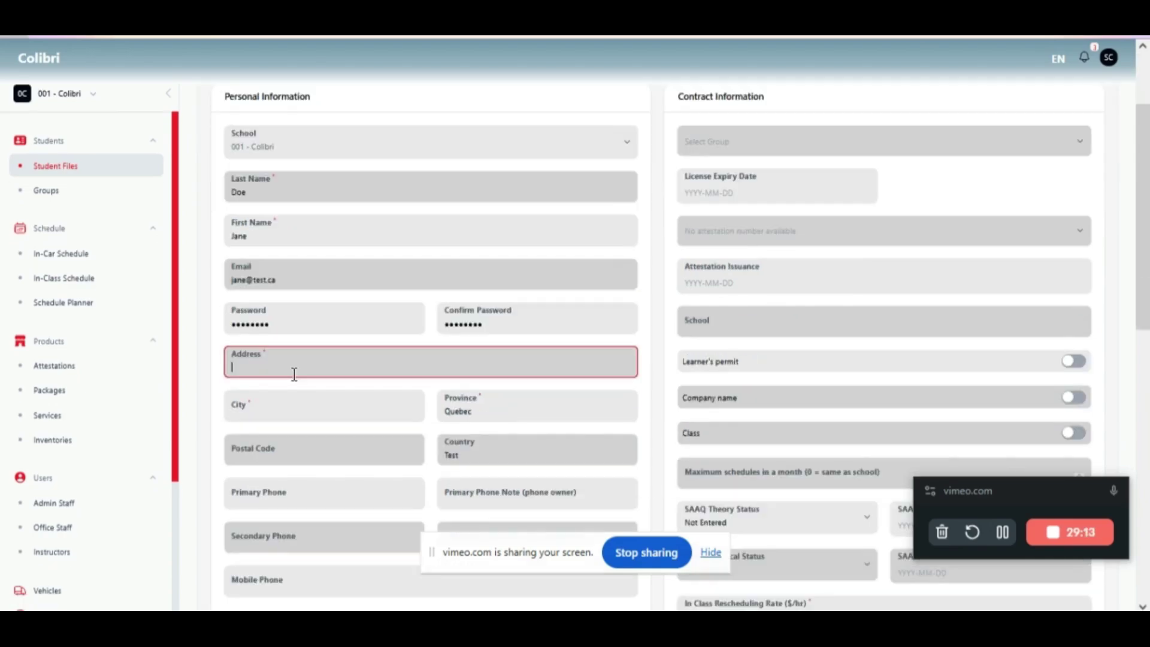
# Step: Fill in the student's street address and pick the city from the suggestions
pyautogui.write('A')
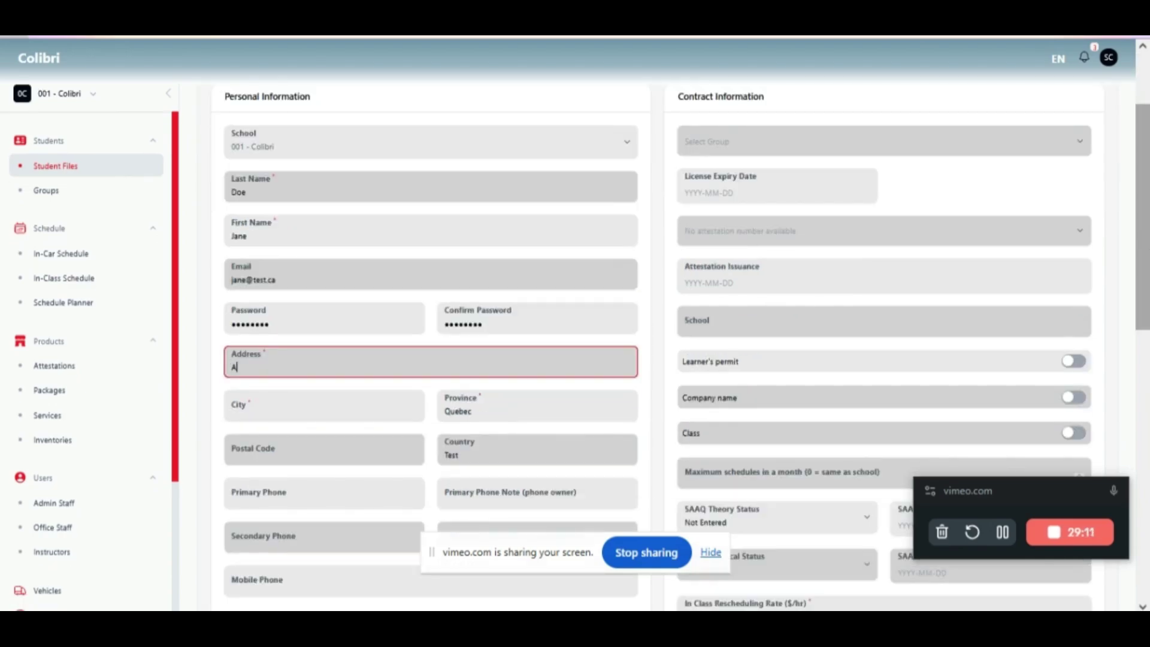
pyautogui.click(476, 386)
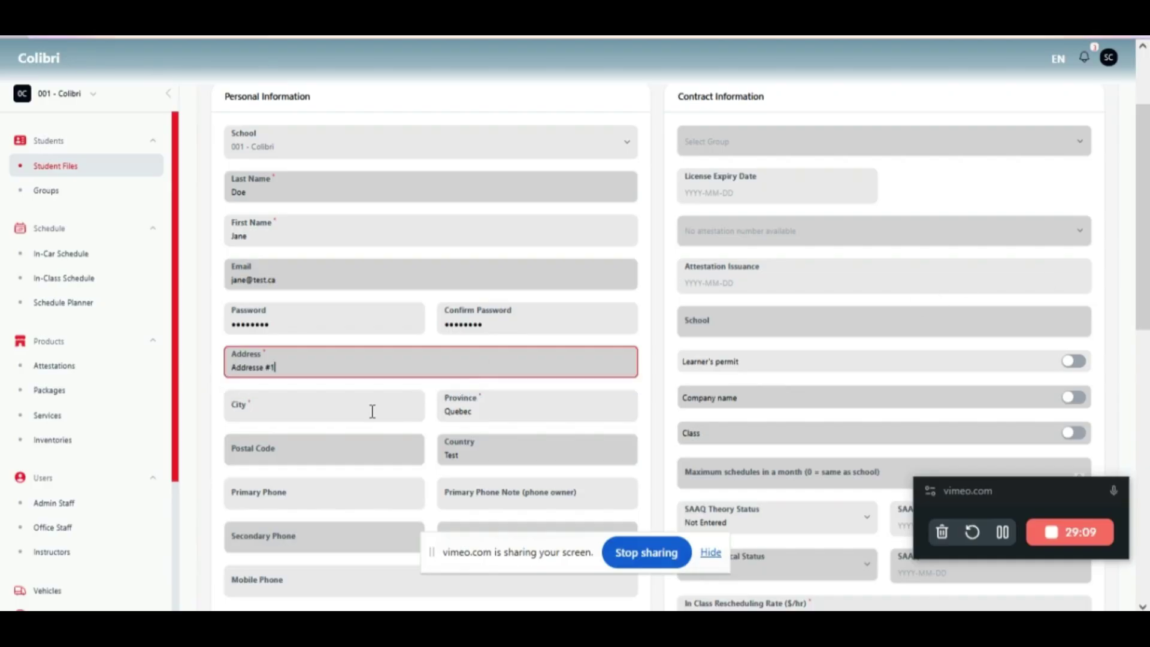
pyautogui.click(372, 411)
pyautogui.write('Mon')
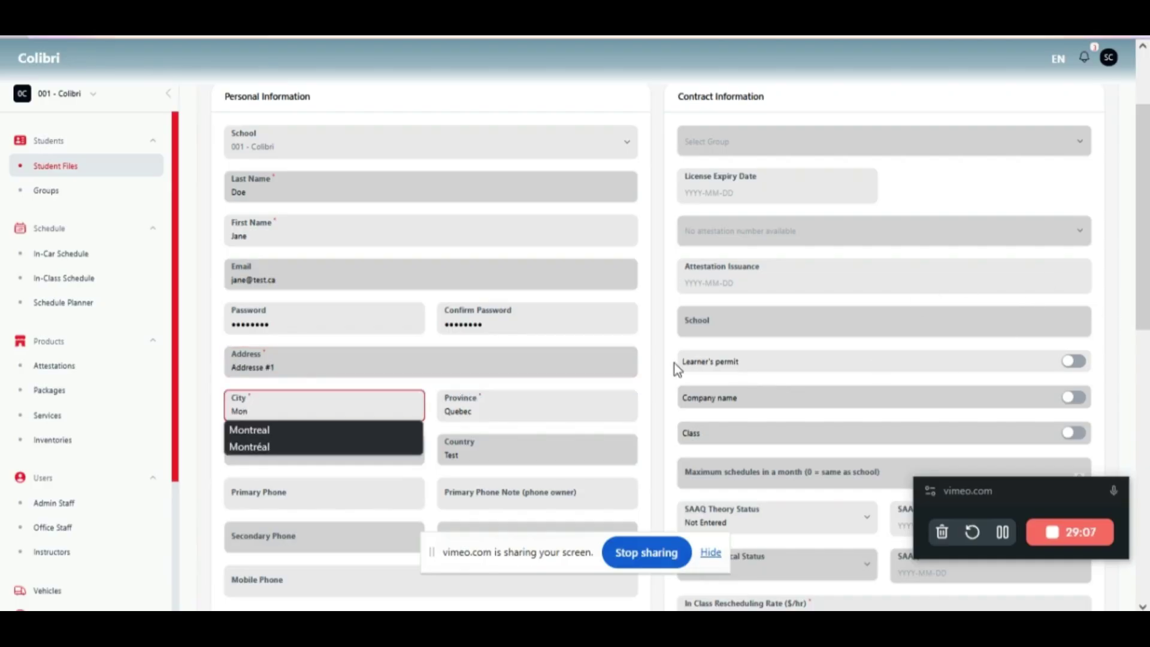
pyautogui.click(240, 449)
# Step: Enter the student's postal code and set the country to CANADA
pyautogui.click(257, 449)
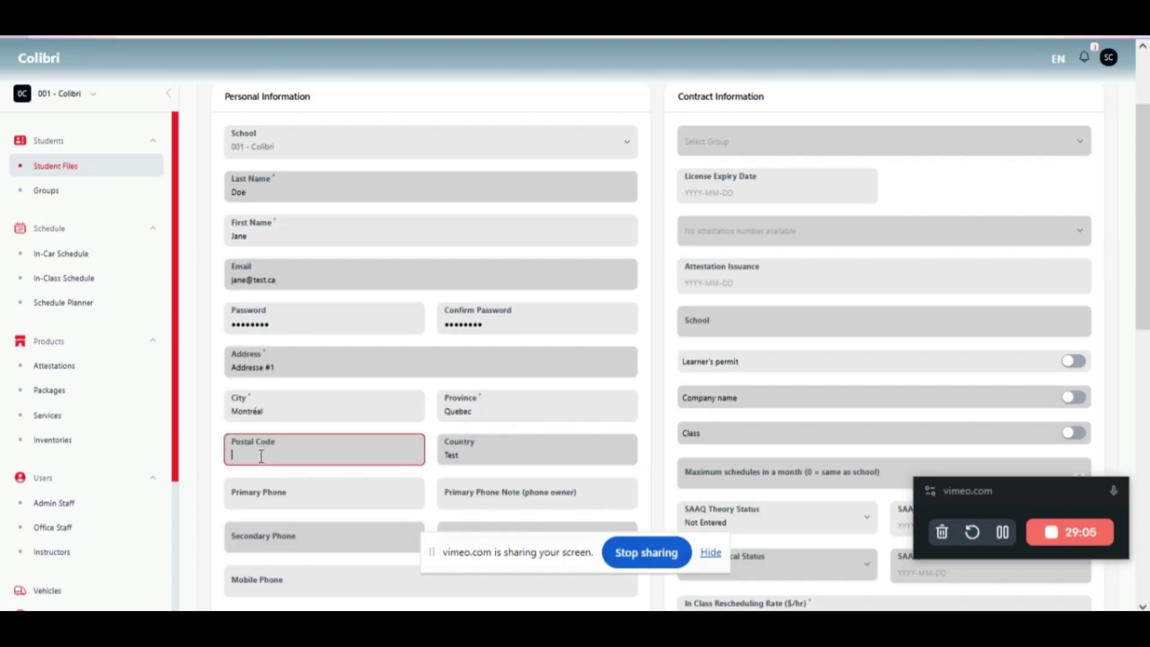
pyautogui.write('A')
pyautogui.click(253, 473)
pyautogui.scroll(-2, 494, 451)
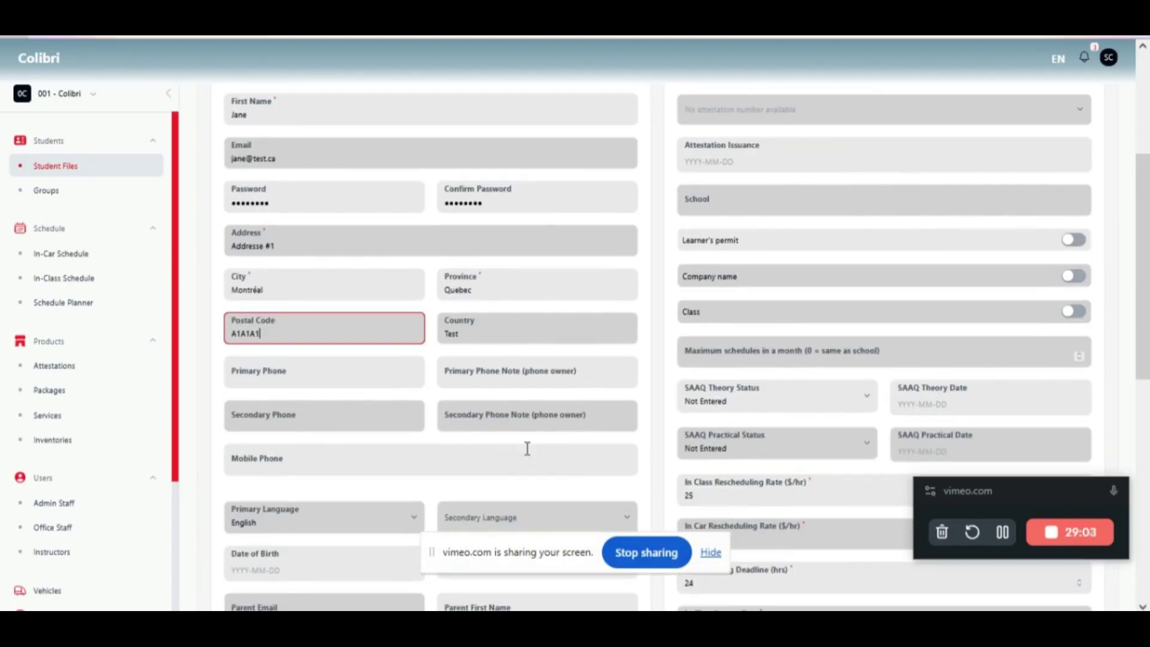
pyautogui.doubleClick(477, 327)
pyautogui.write('CAN')
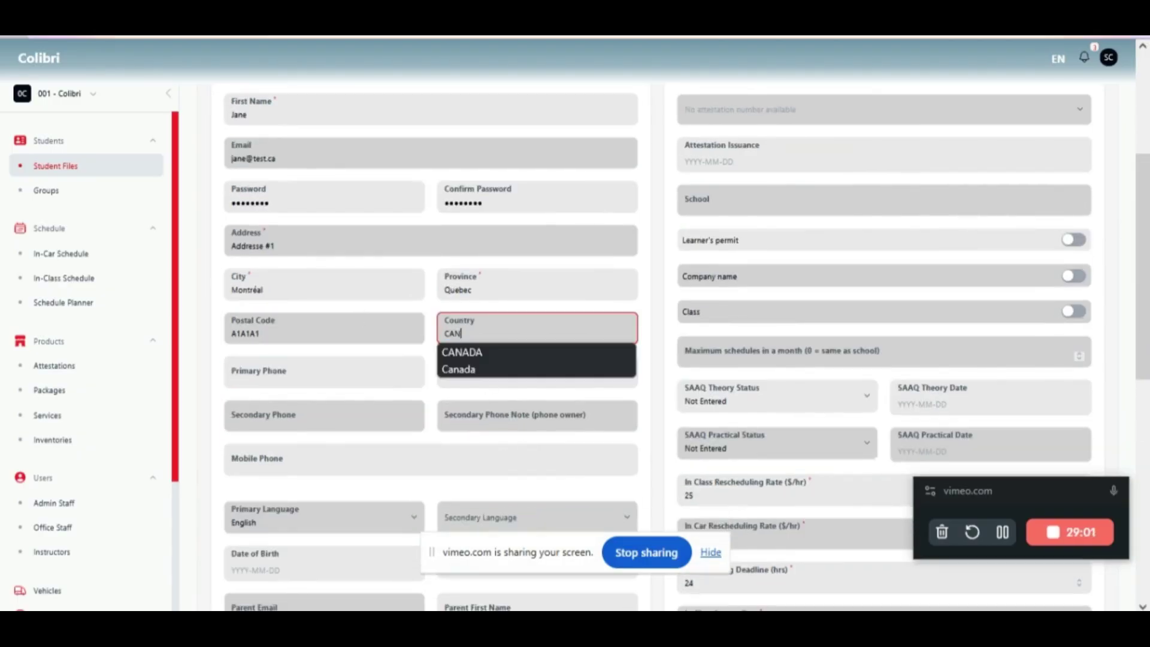
pyautogui.write('ADA')
# Step: Enter the primary phone number with the note "Work phone #", and fill in the mobile phone number
pyautogui.click(253, 380)
pyautogui.write('514-60')
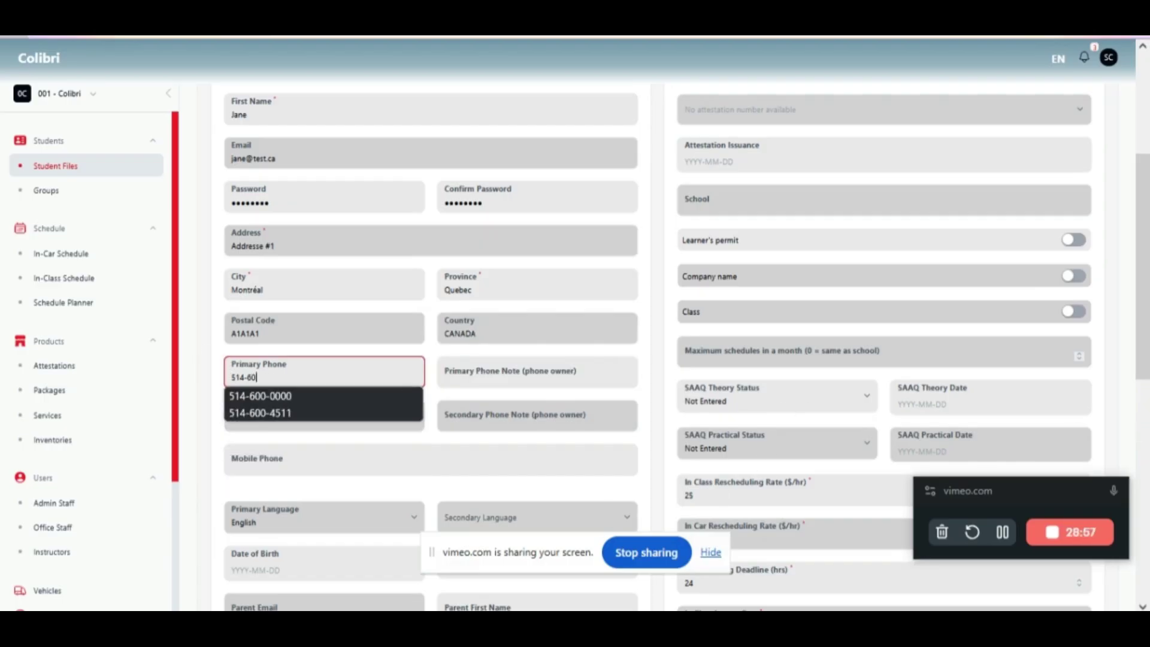
pyautogui.write('0-0000')
pyautogui.click(470, 381)
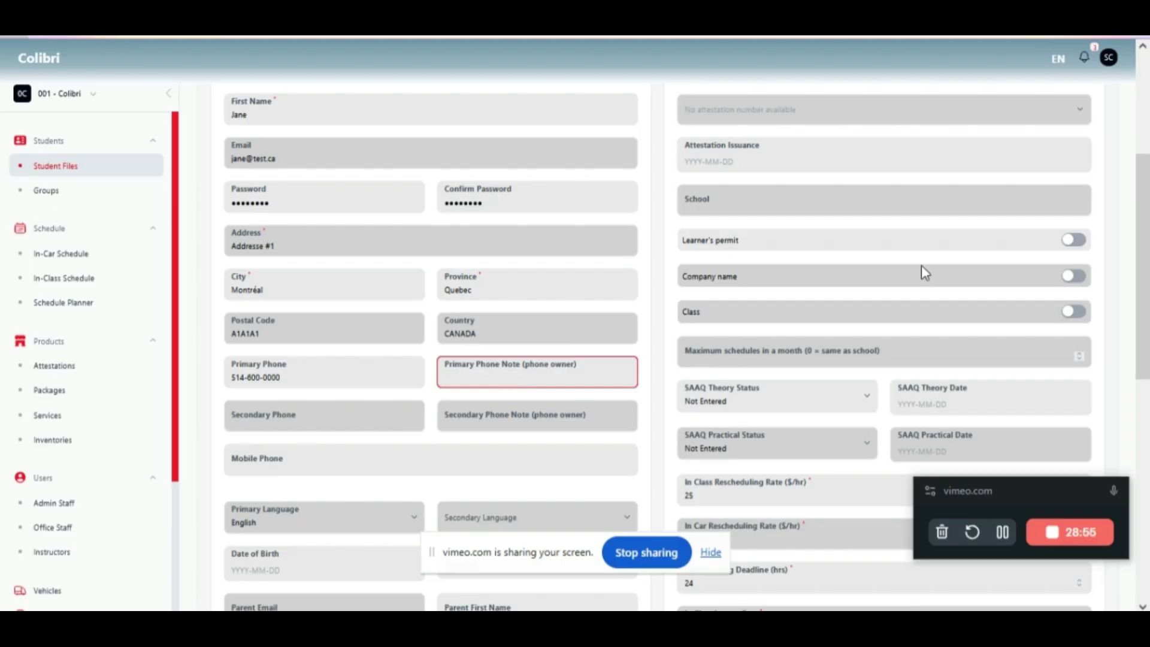
pyautogui.write('Work phone #')
pyautogui.click(304, 452)
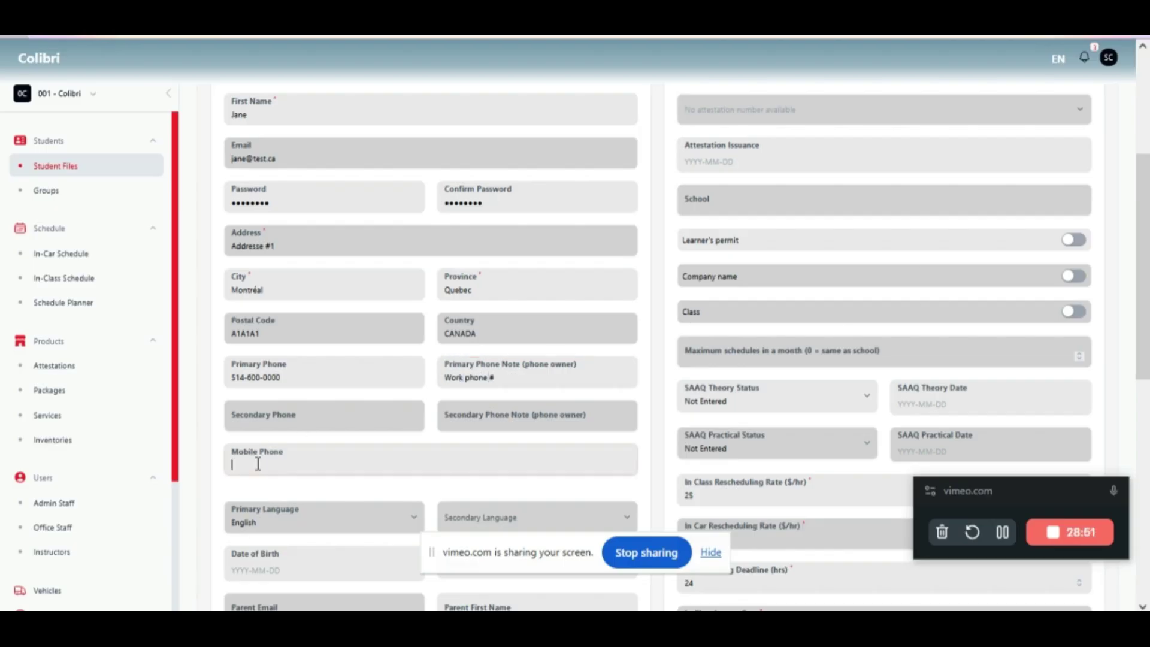
pyautogui.write('514-000-0')
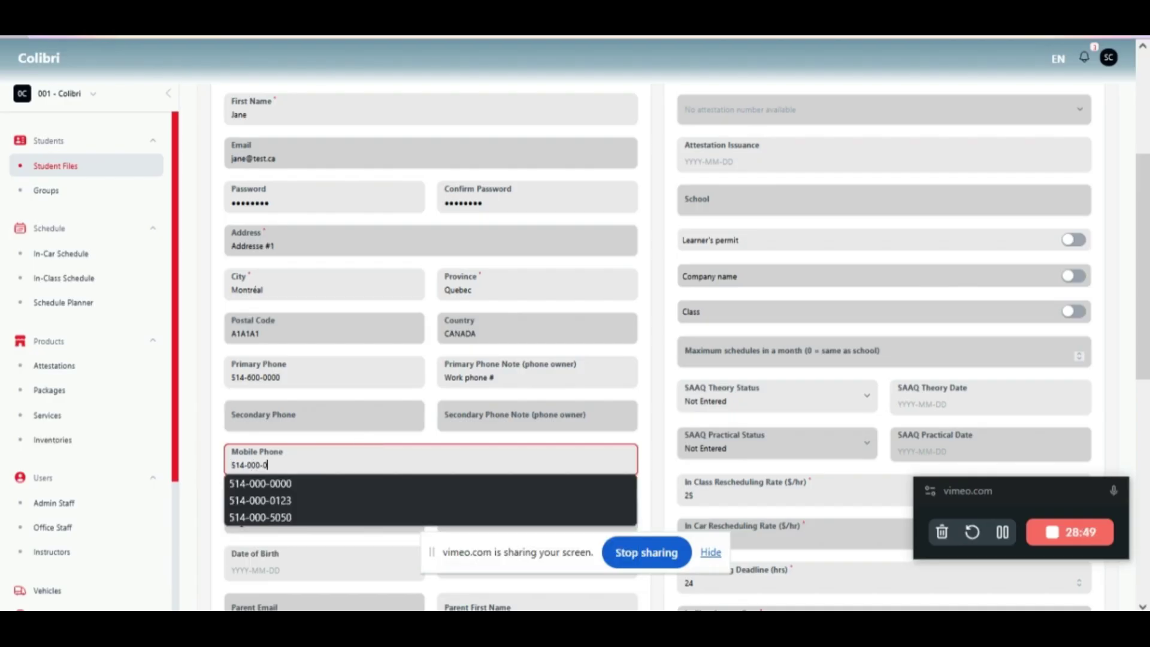
pyautogui.write('000')
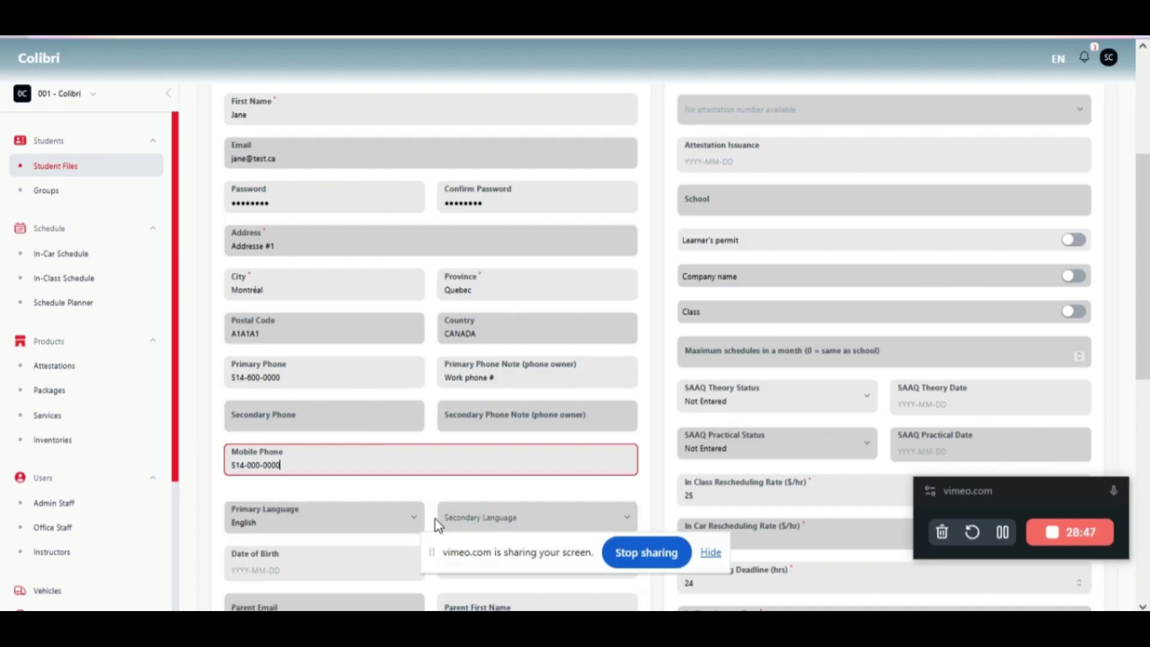
# Step: Set the student's secondary language to French
pyautogui.scroll(-3, 484, 487)
pyautogui.click(478, 336)
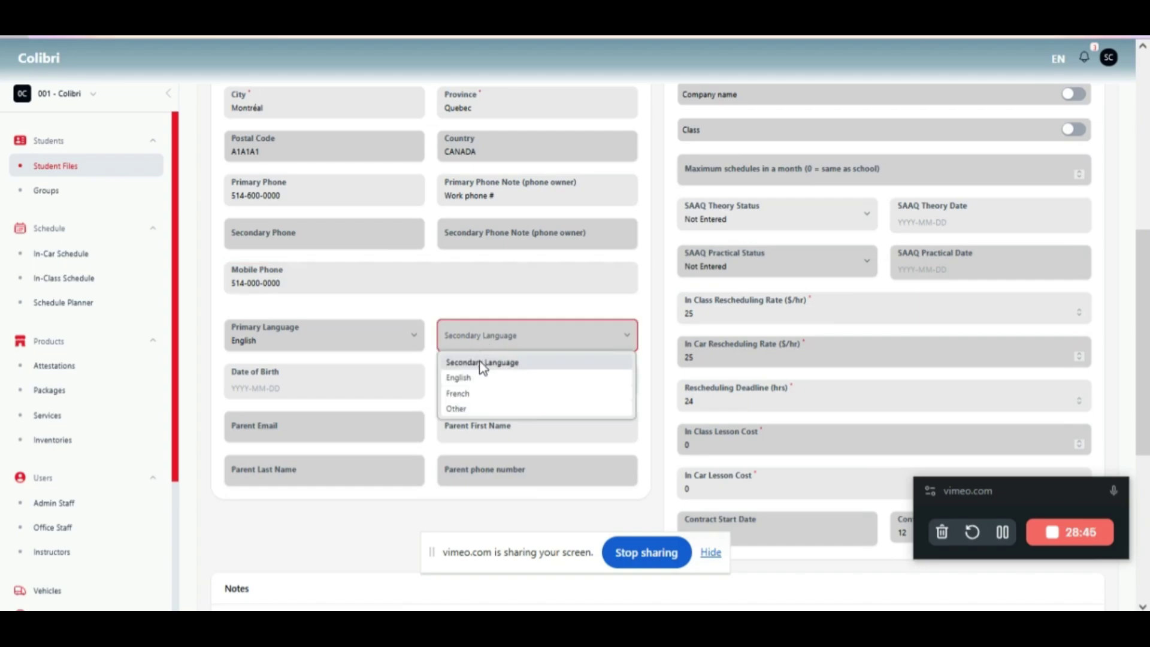
pyautogui.click(462, 393)
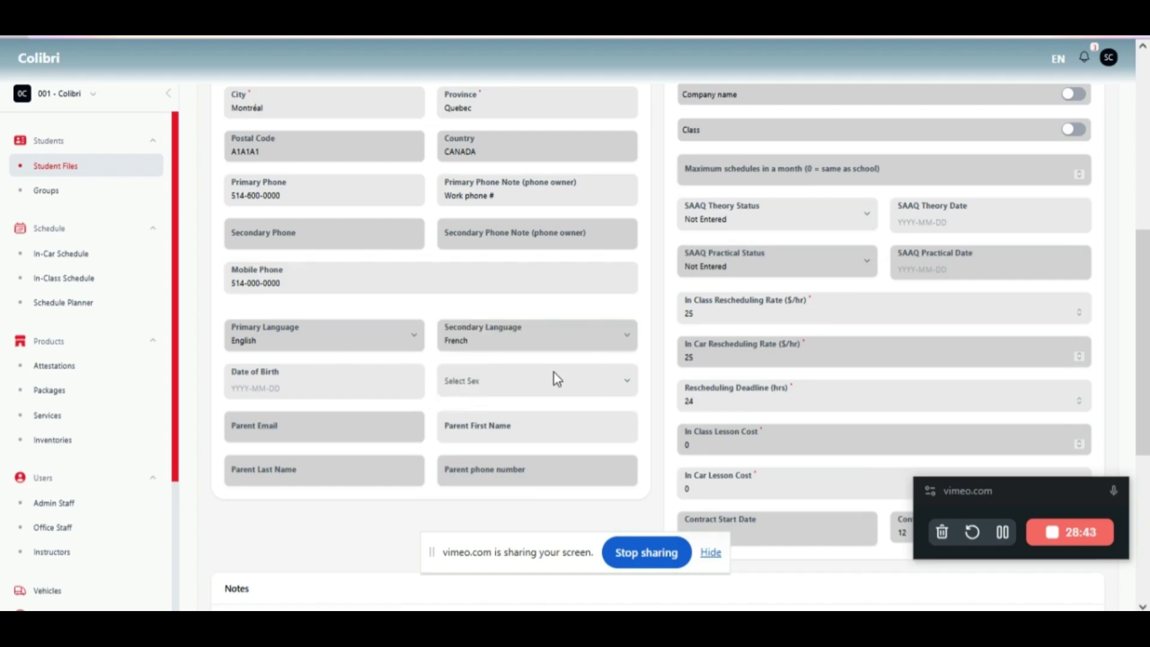
# Step: Enter the student's date of birth and set the sex to Female
pyautogui.click(296, 397)
pyautogui.write('1')
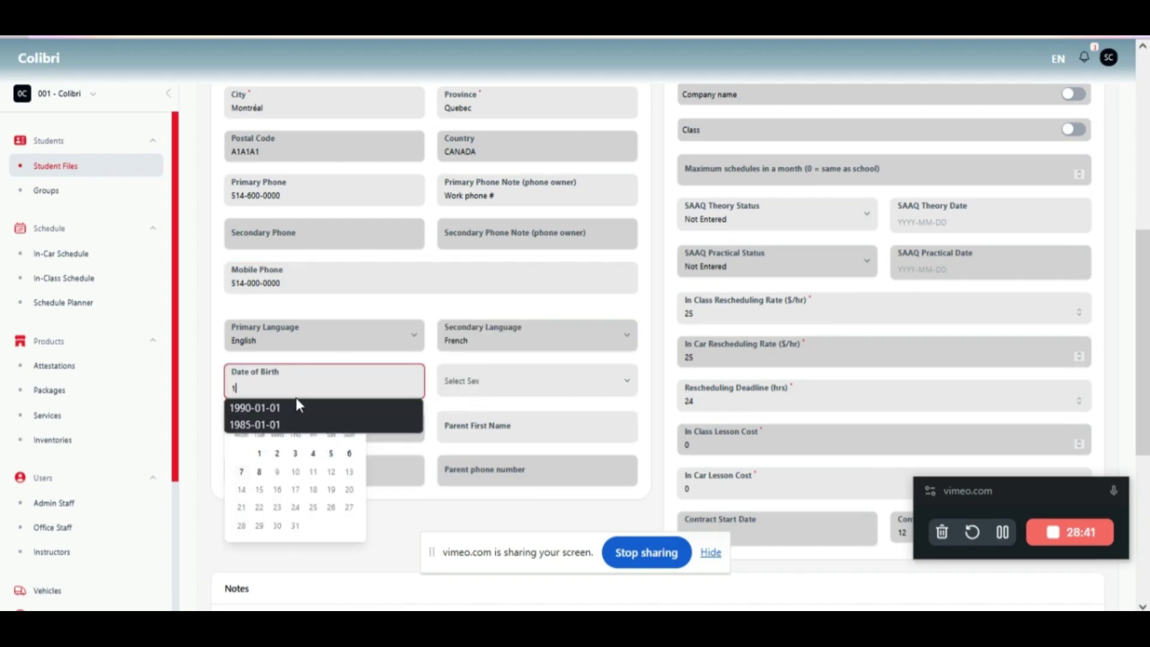
pyautogui.write('999-00-00')
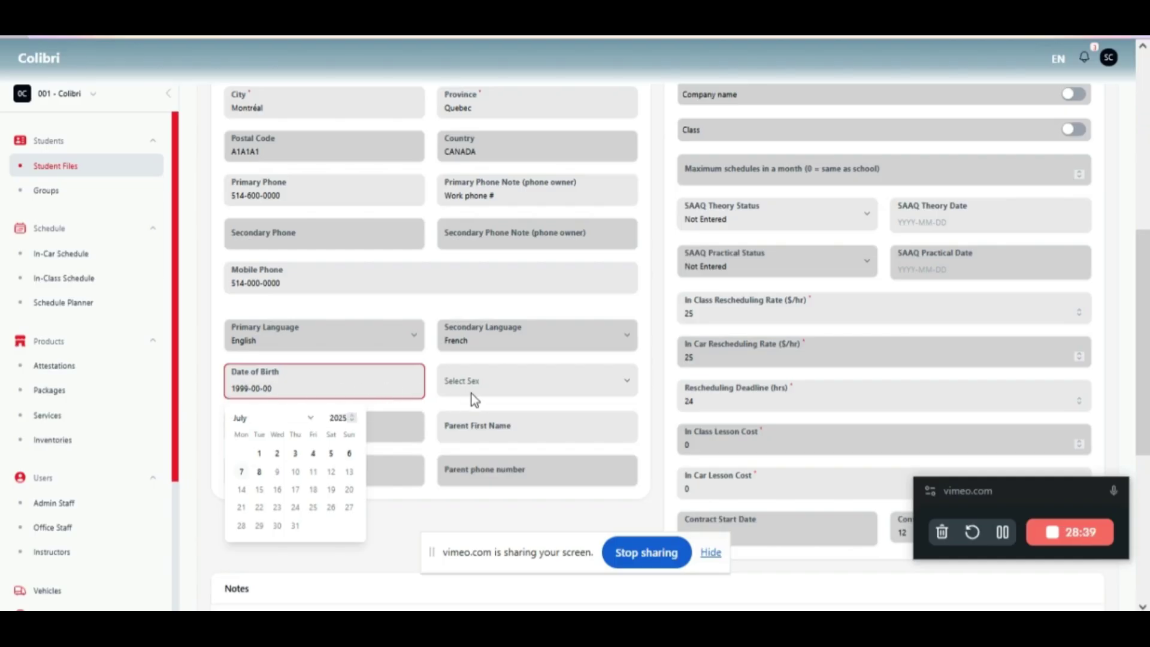
pyautogui.press('BackSpace')
pyautogui.write('1')
pyautogui.click(253, 388)
pyautogui.press('BackSpace')
pyautogui.write('1')
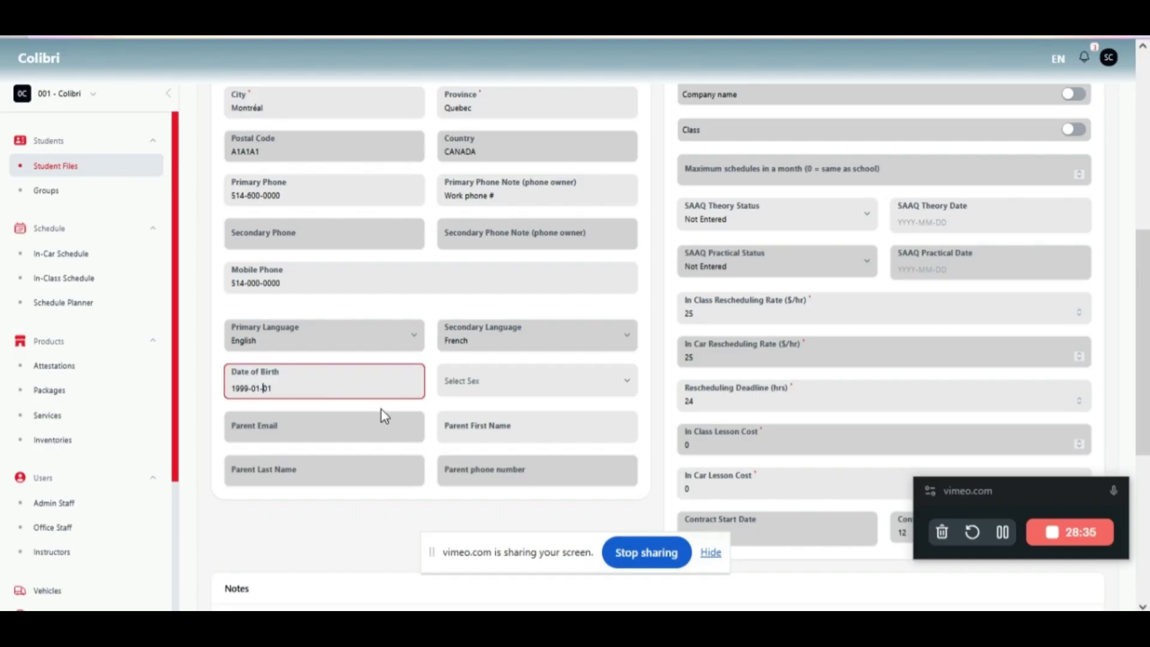
pyautogui.click(490, 383)
pyautogui.click(475, 454)
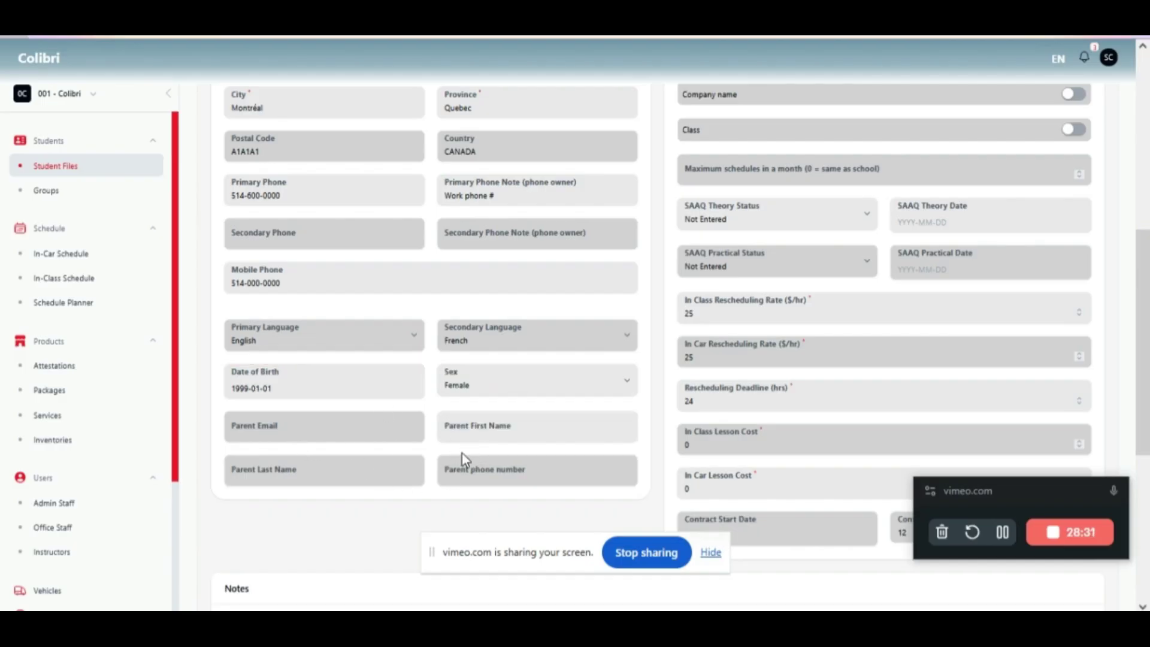
# Step: Review the contract information, the student settings and the internal, SAAQ and contract notes fields
pyautogui.scroll(5, 465, 454)
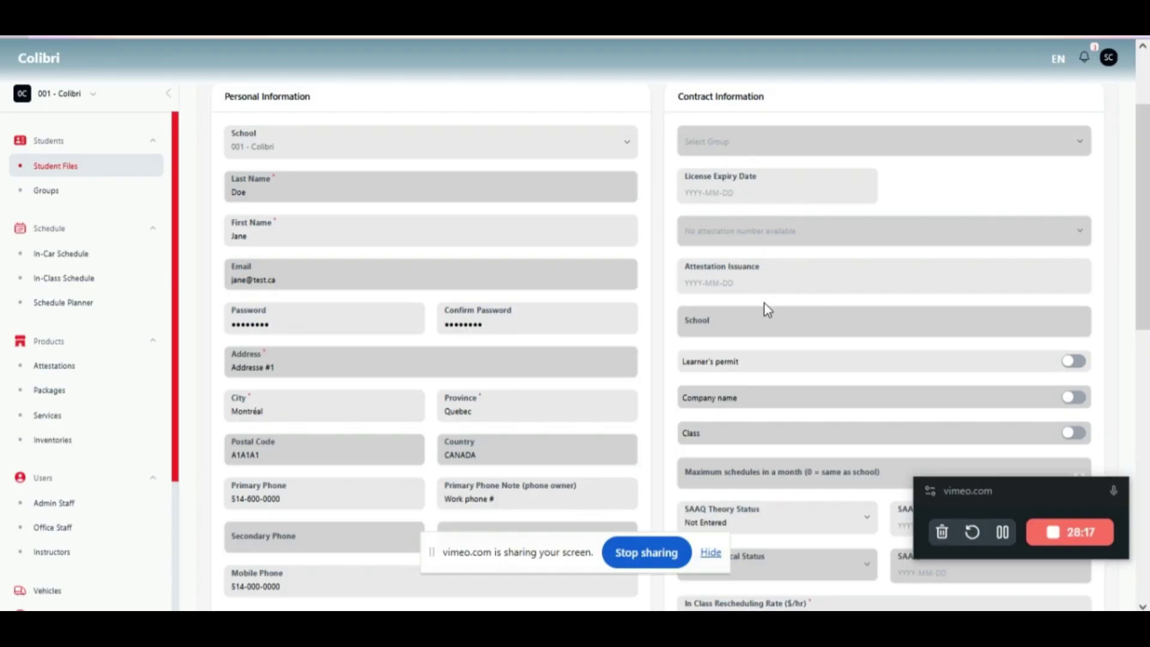
pyautogui.scroll(-1, 779, 282)
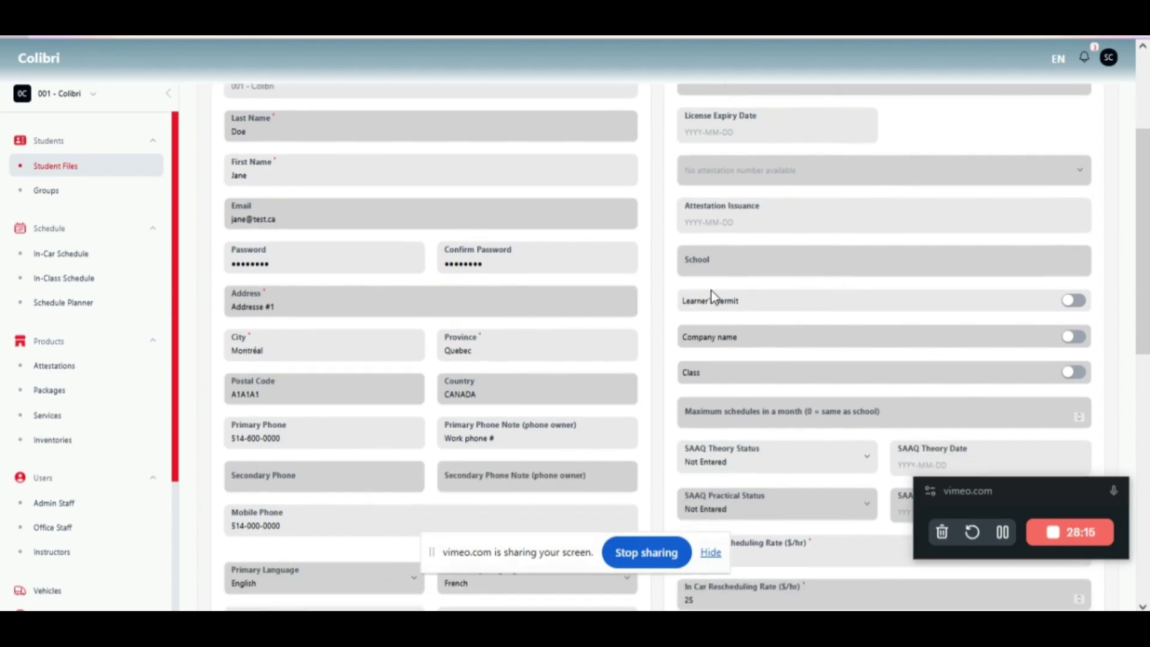
pyautogui.scroll(-2, 804, 272)
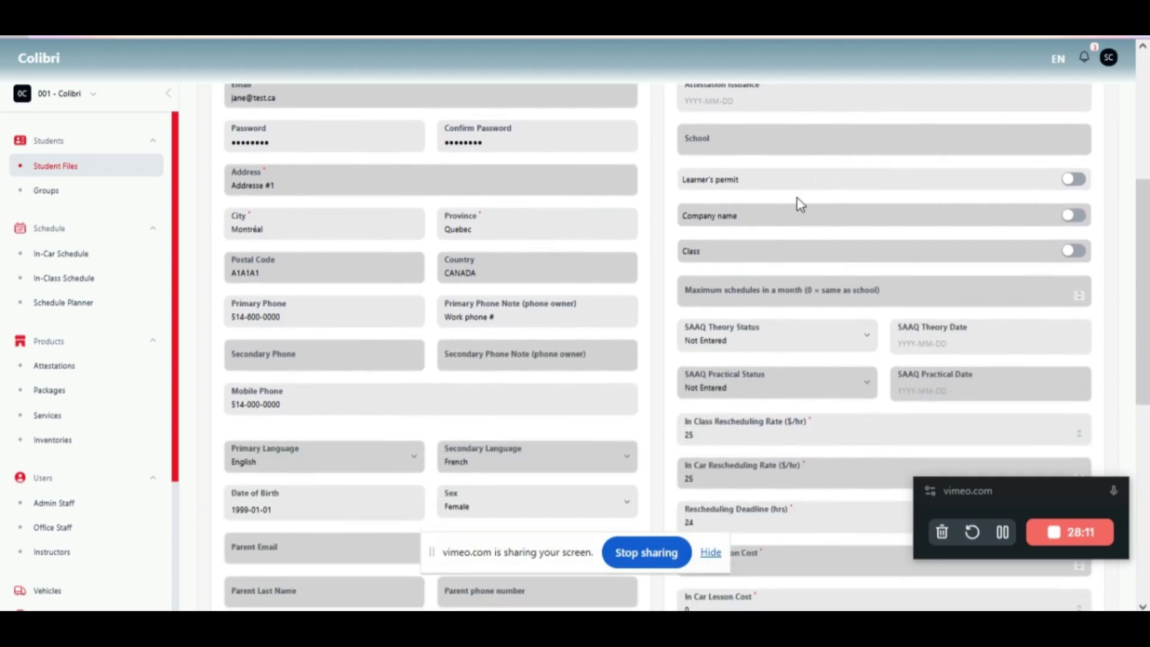
pyautogui.scroll(-3, 778, 353)
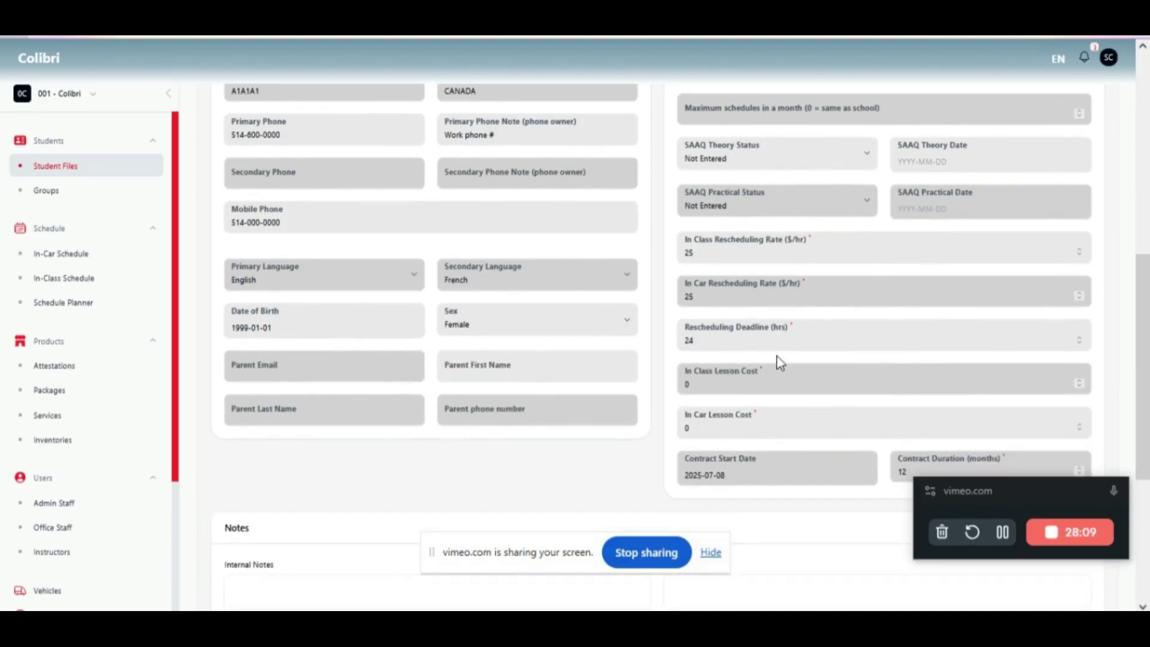
pyautogui.scroll(-2, 782, 360)
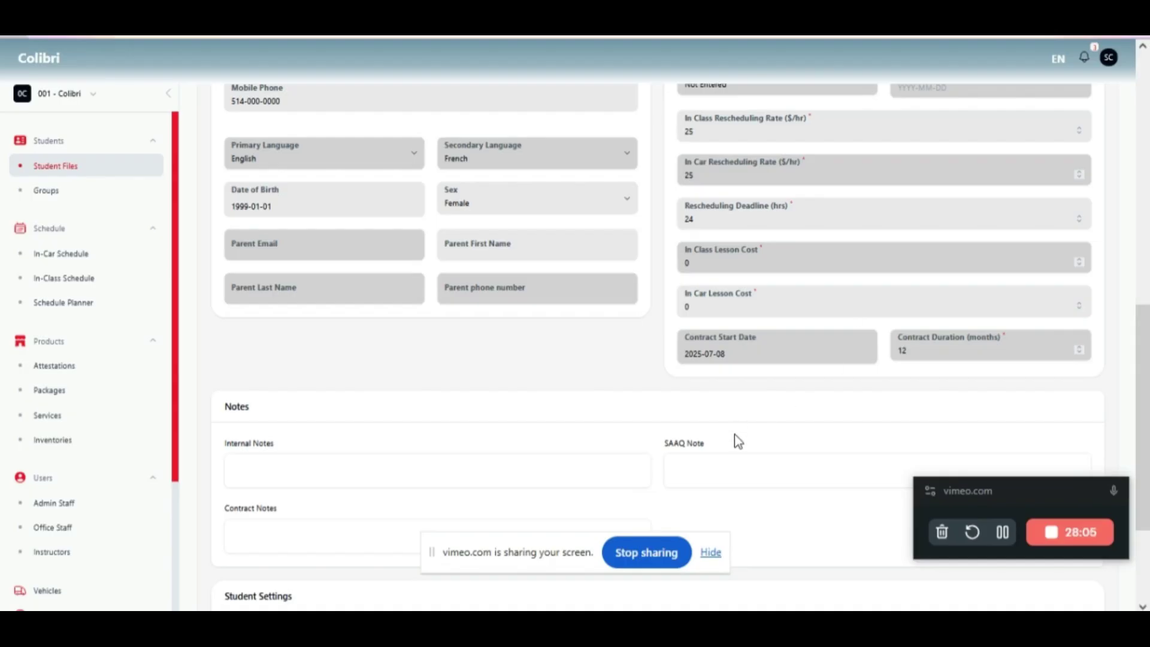
pyautogui.scroll(-2, 736, 438)
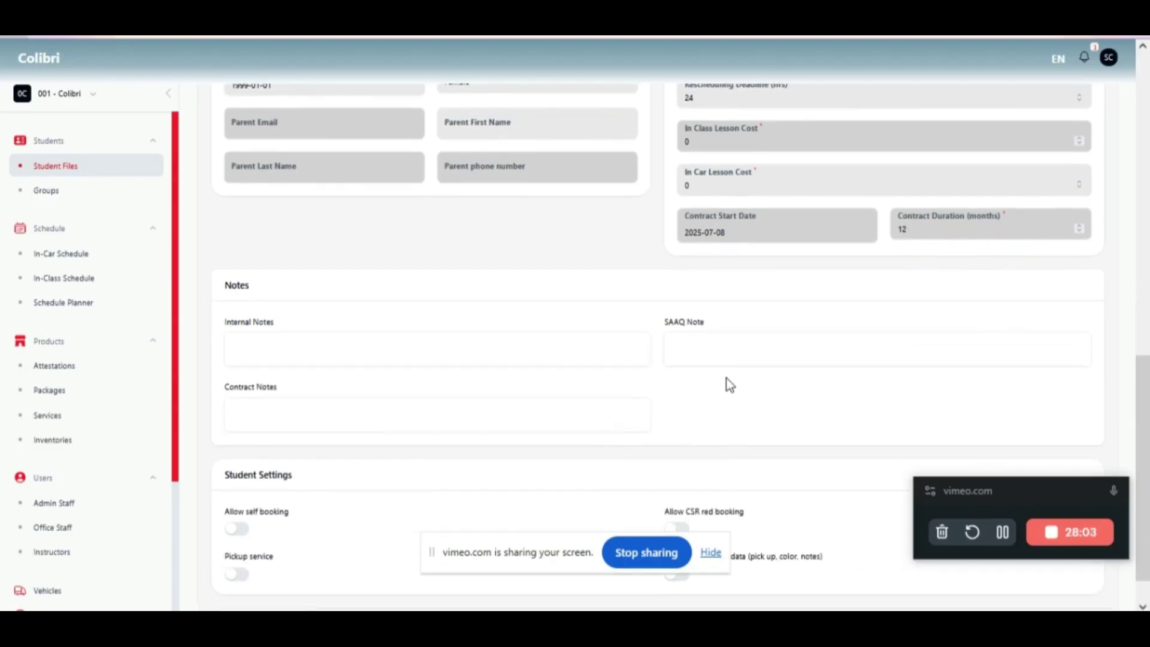
pyautogui.scroll(-1, 725, 385)
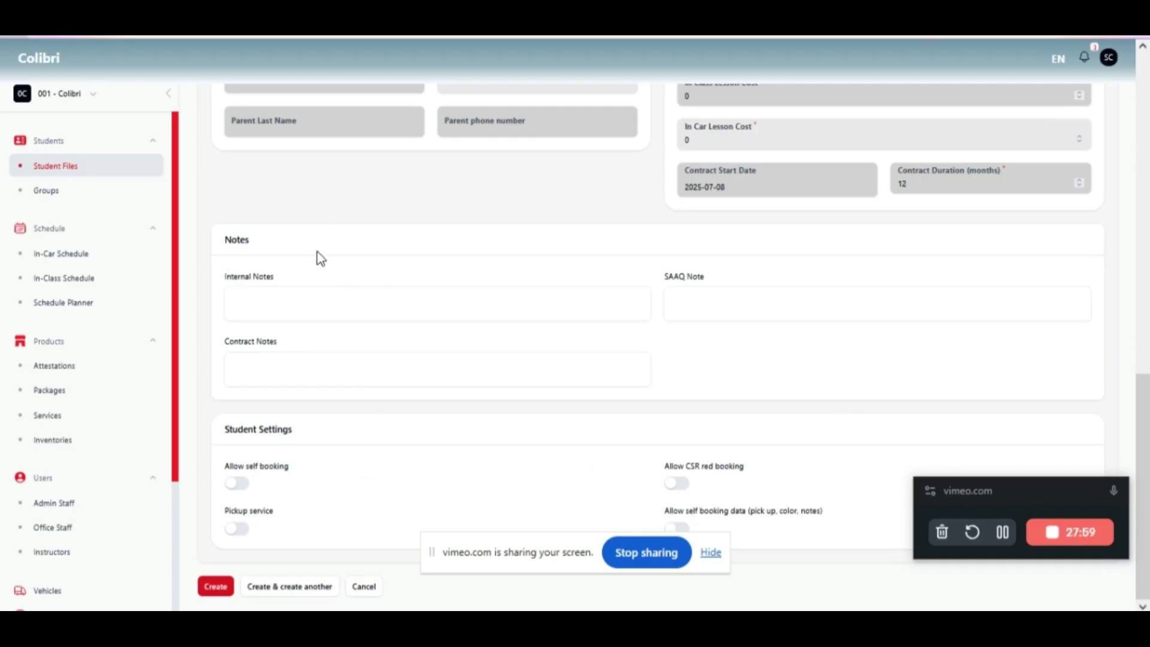
pyautogui.click(250, 305)
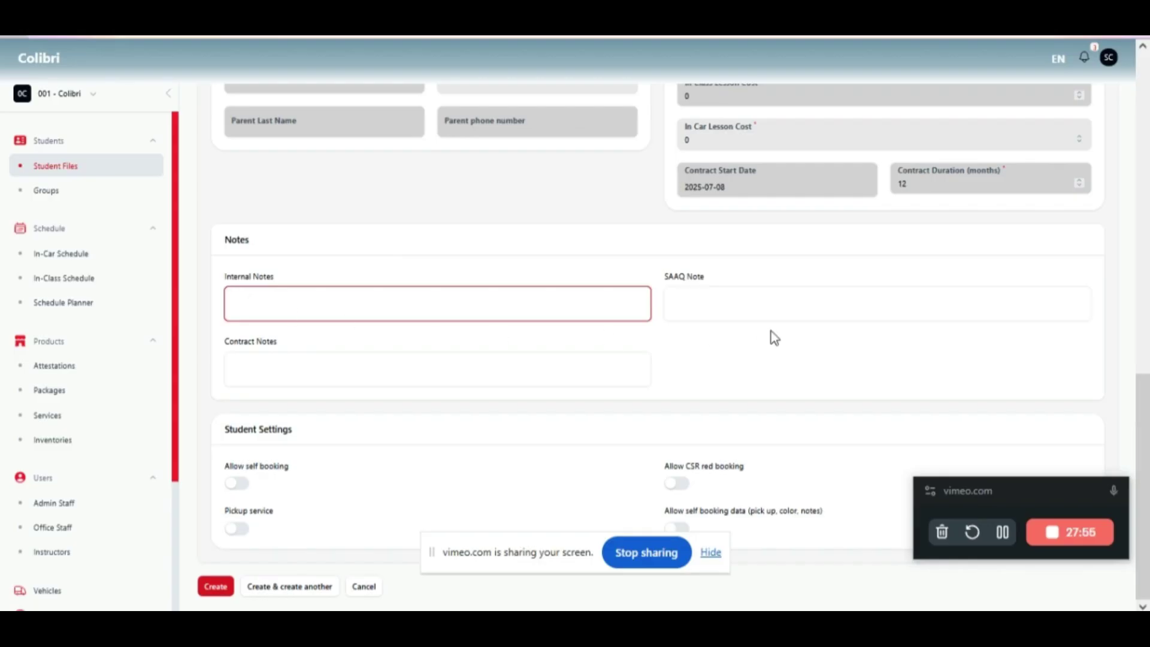
pyautogui.click(706, 306)
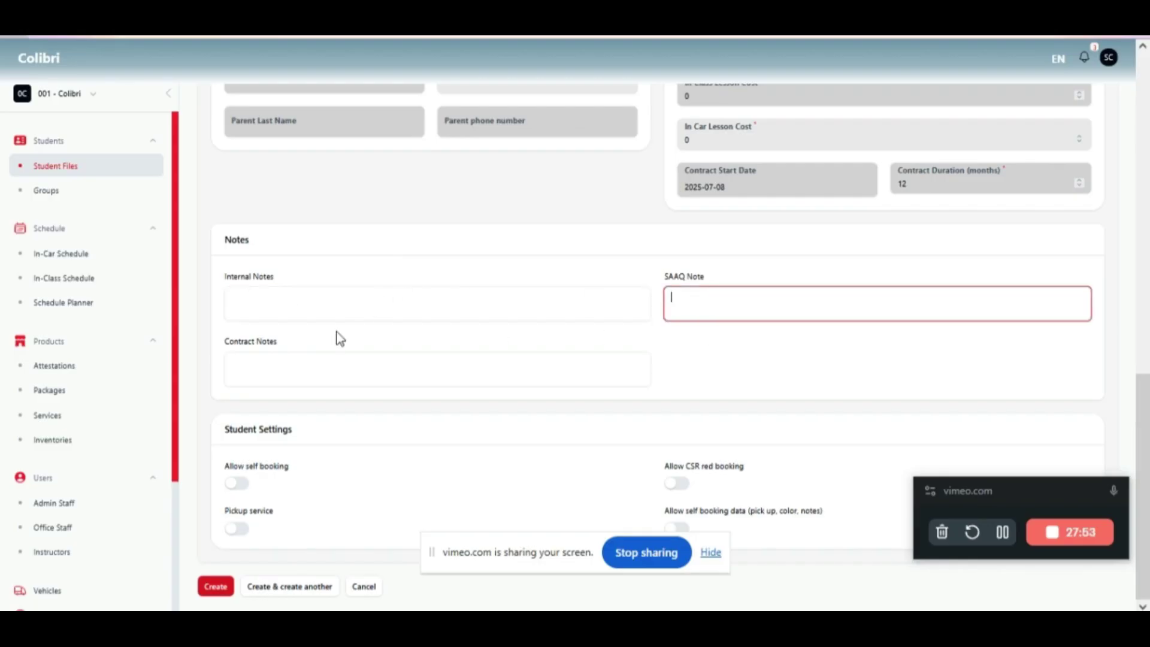
pyautogui.click(320, 366)
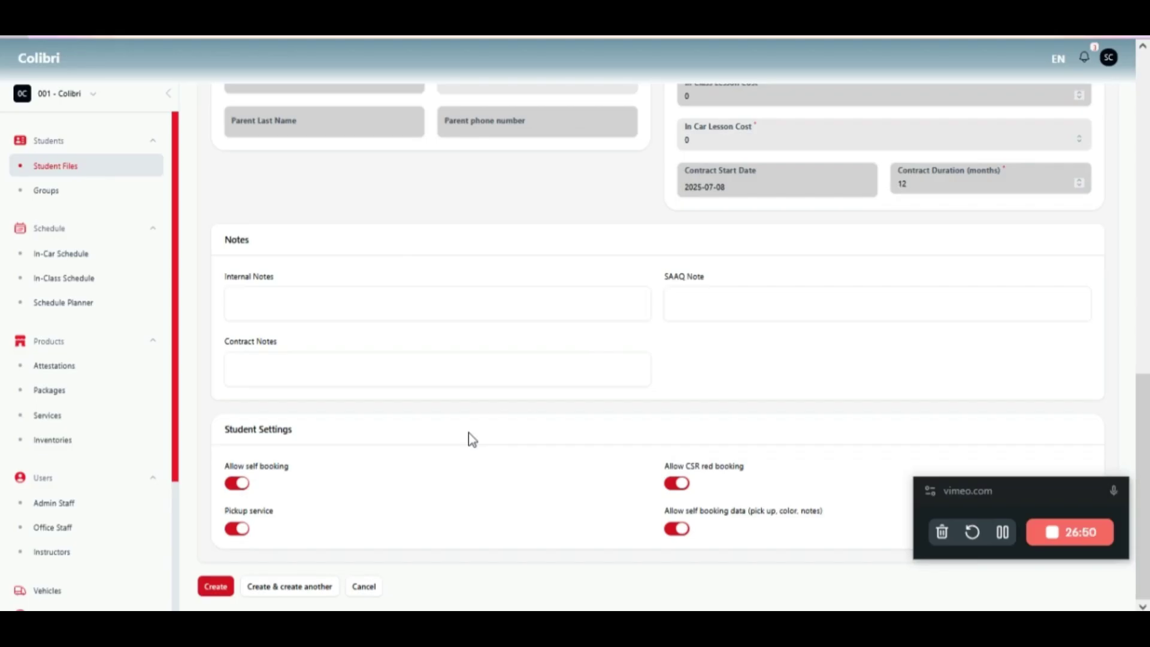
# Step: Enable self booking, CSR red booking, pickup service and self booking data for the student, and create the file
pyautogui.click(215, 586)
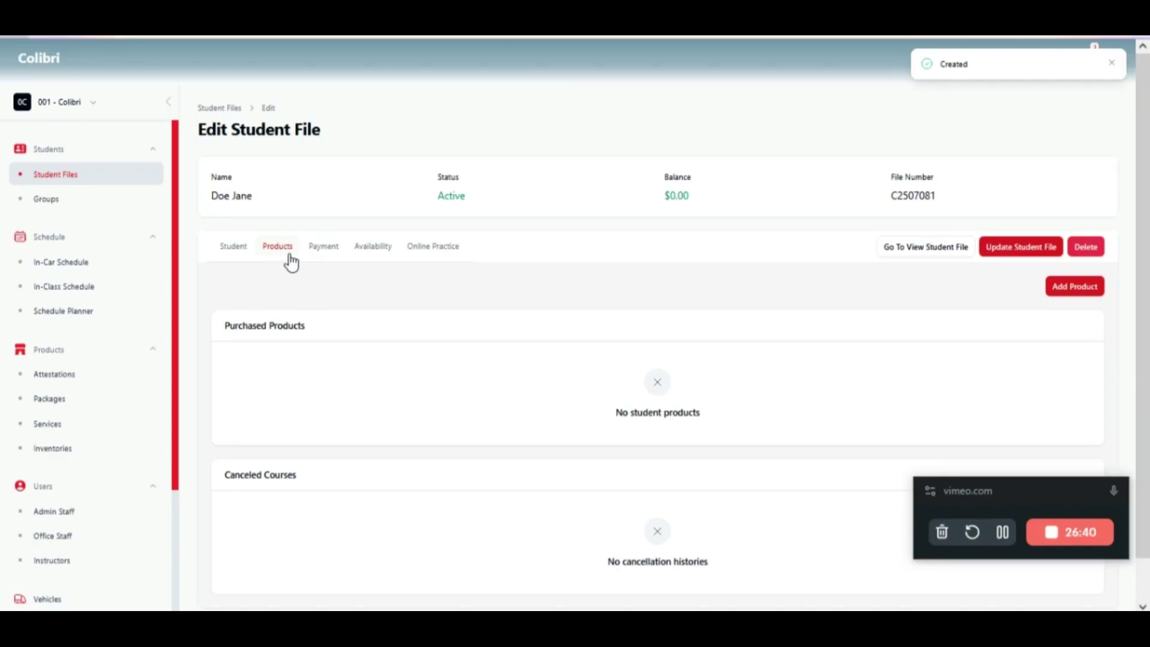
# Step: Add the PESR complete package to the student's products as a non-recurring package
pyautogui.click(1063, 298)
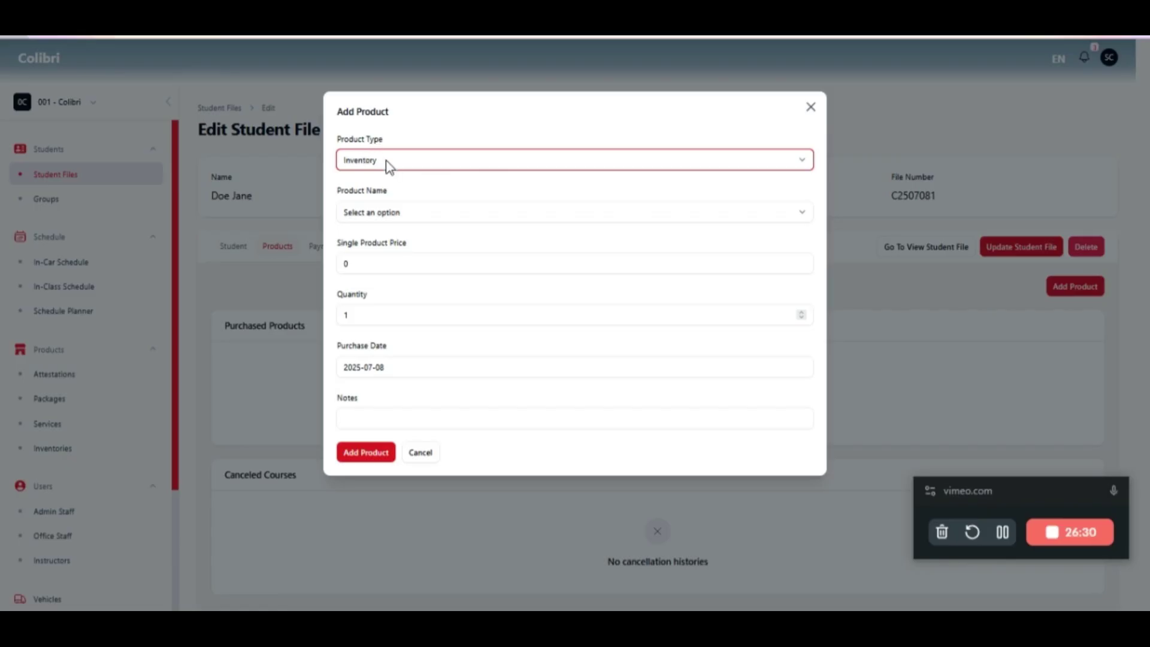
pyautogui.click(386, 164)
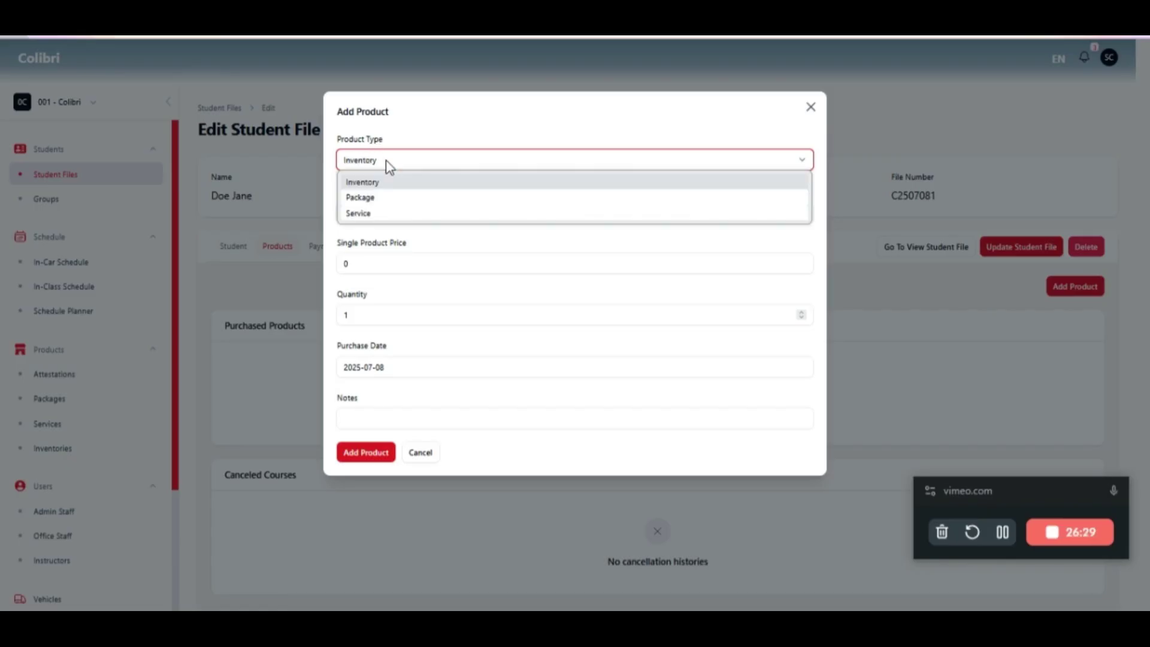
pyautogui.click(351, 203)
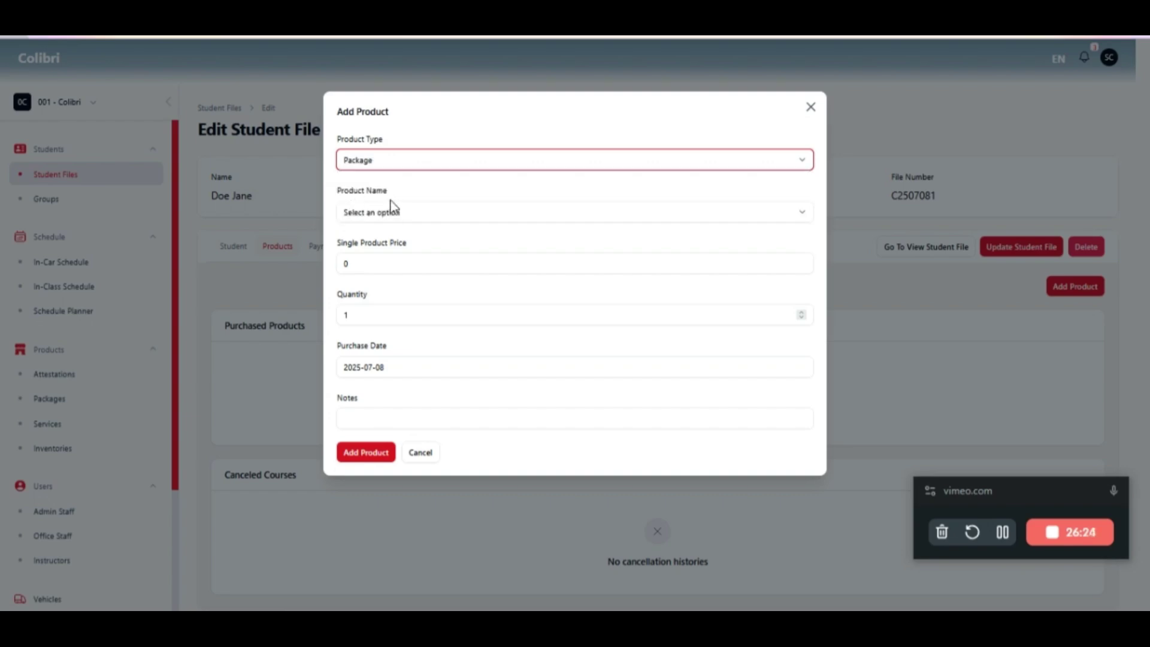
pyautogui.click(371, 217)
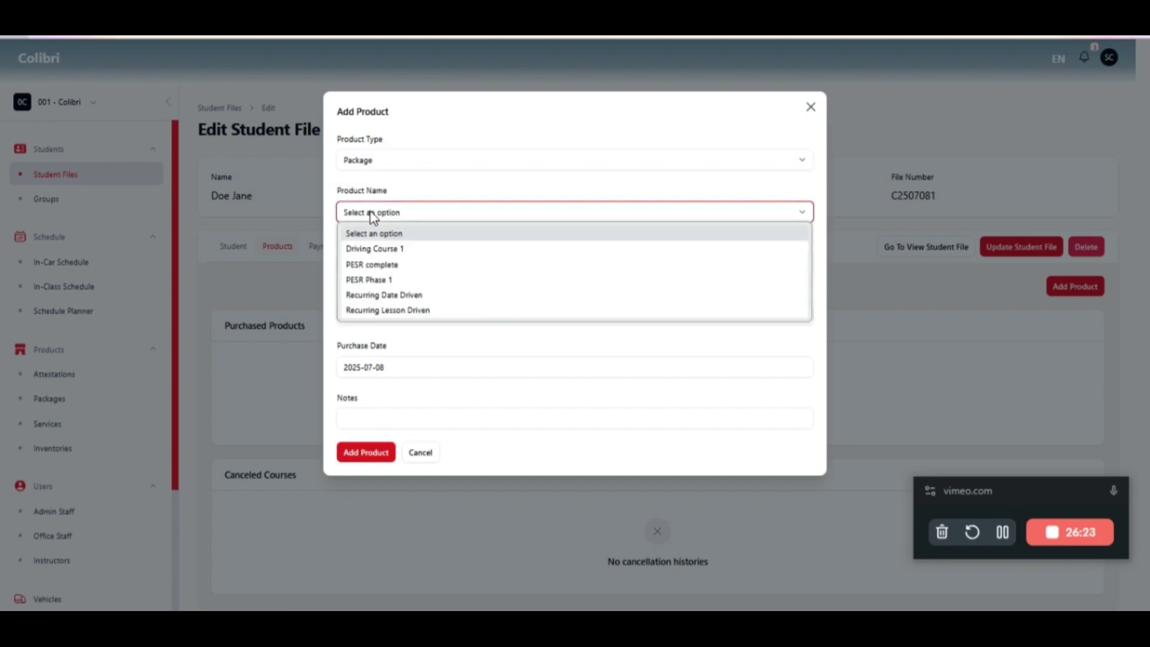
pyautogui.click(392, 269)
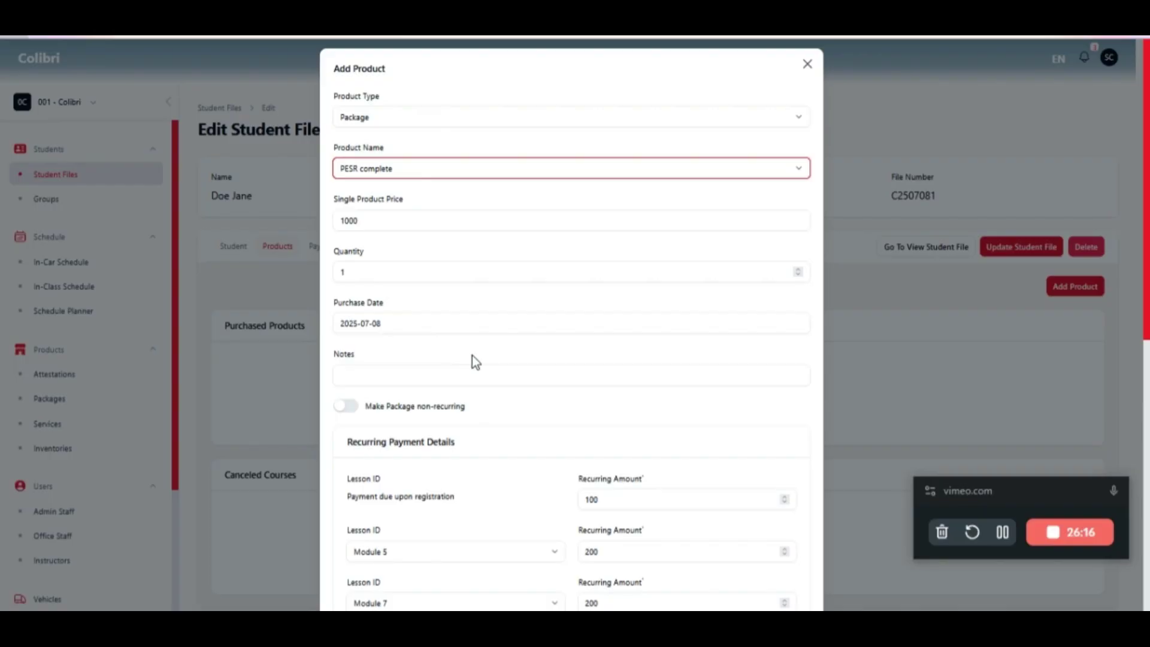
pyautogui.scroll(-1, 473, 360)
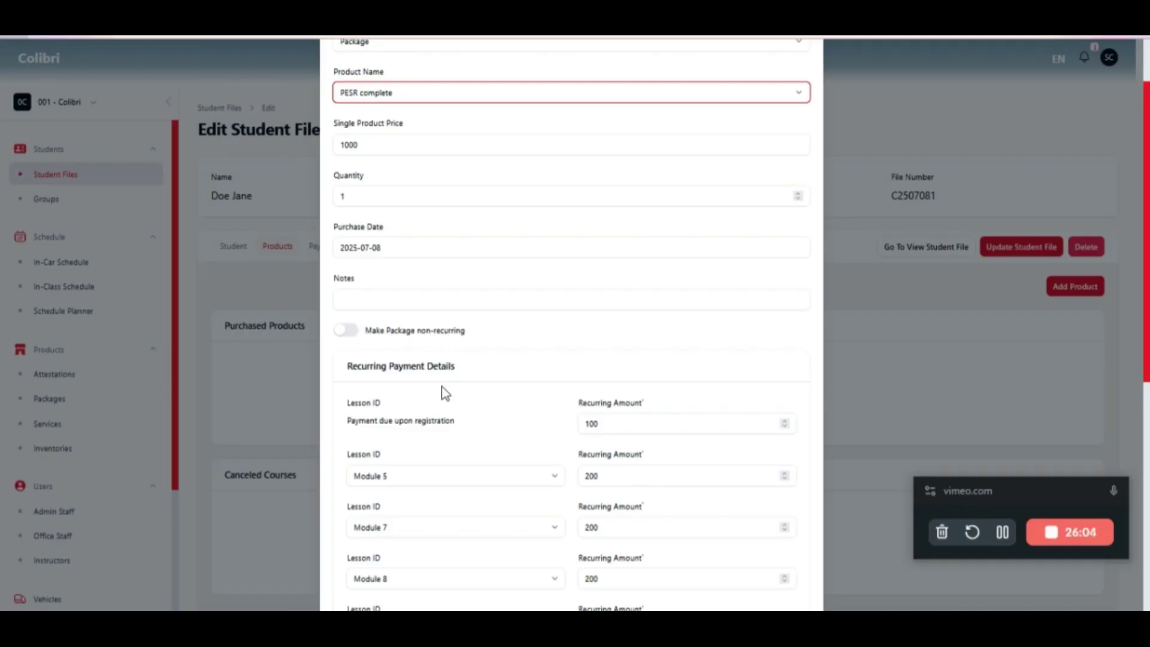
pyautogui.scroll(-1, 444, 393)
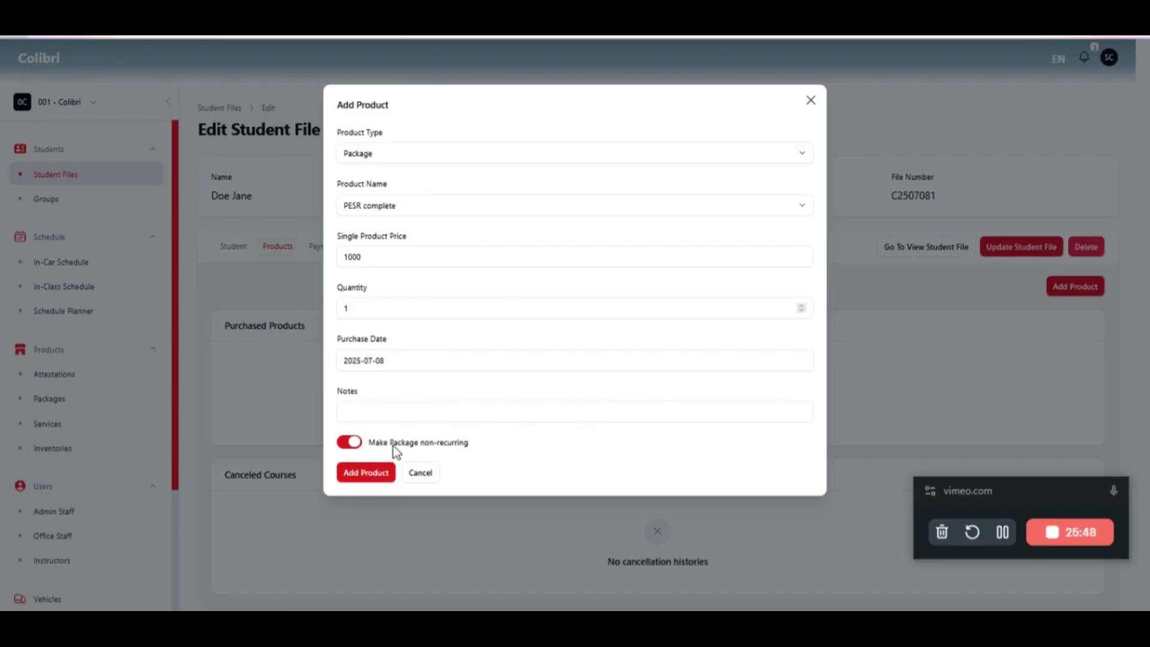
pyautogui.click(365, 473)
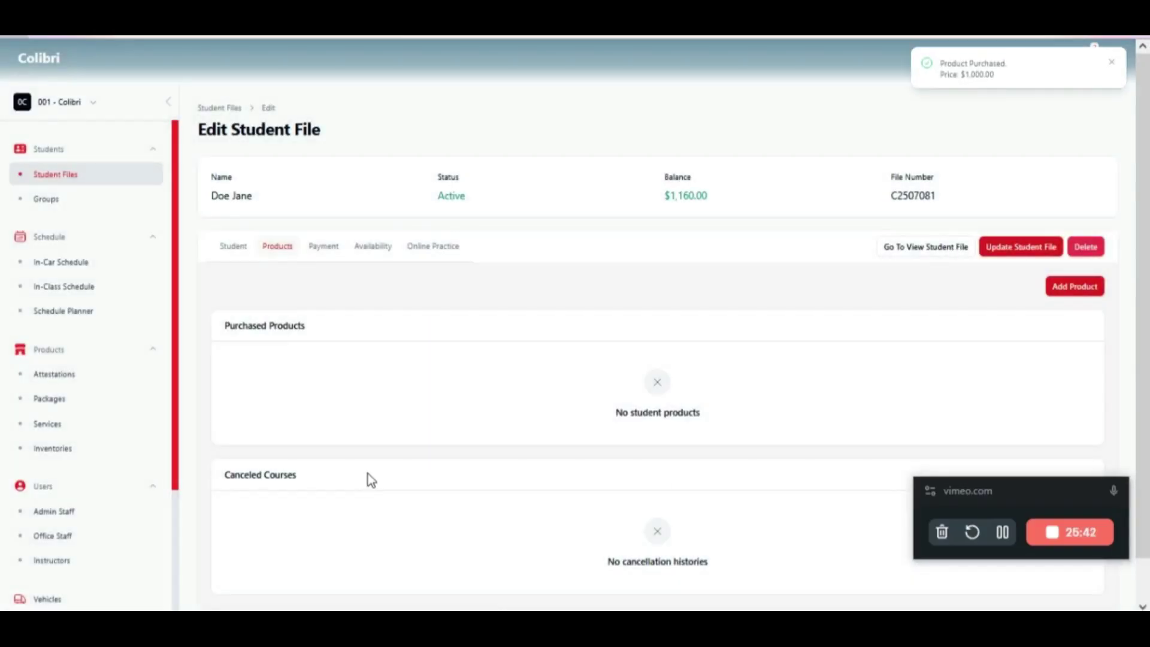
# Step: Add the inventory product Test inventaire (avec taxes) to the student file with a single product price of 50
pyautogui.click(1081, 296)
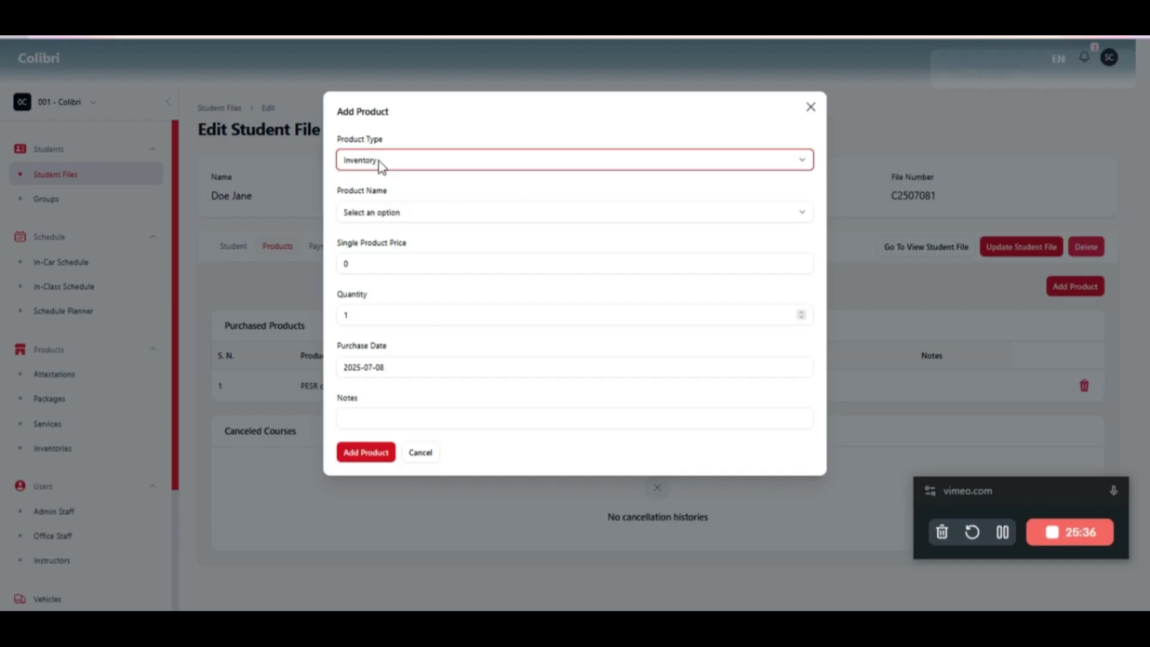
pyautogui.click(379, 160)
pyautogui.click(372, 181)
pyautogui.click(384, 211)
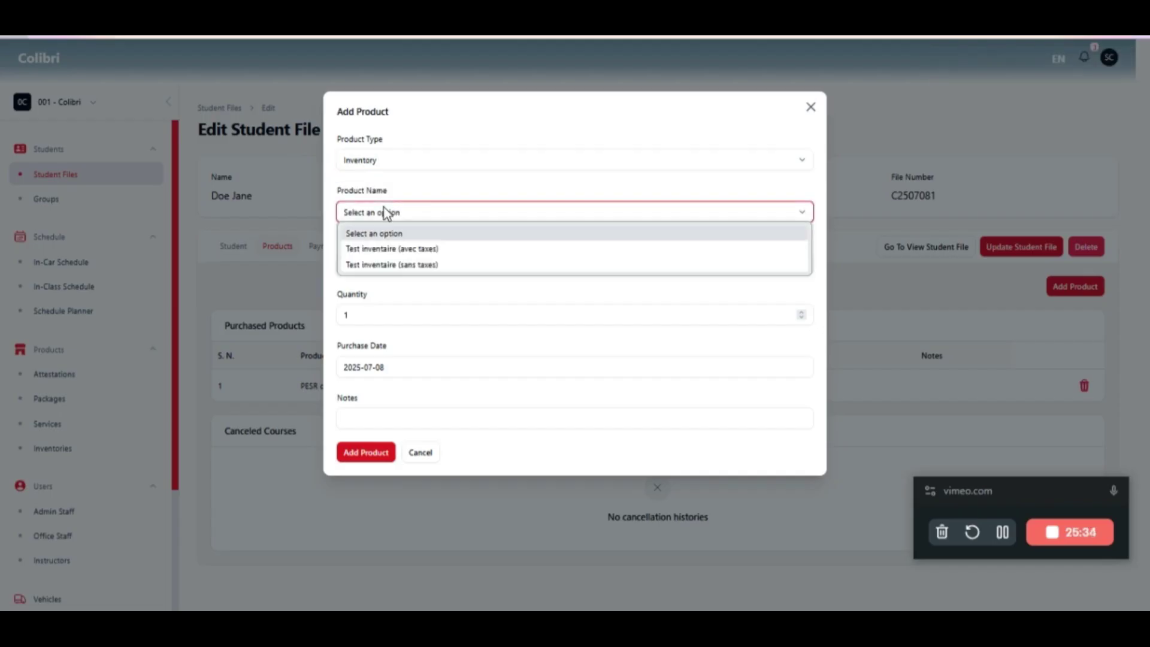
pyautogui.click(406, 251)
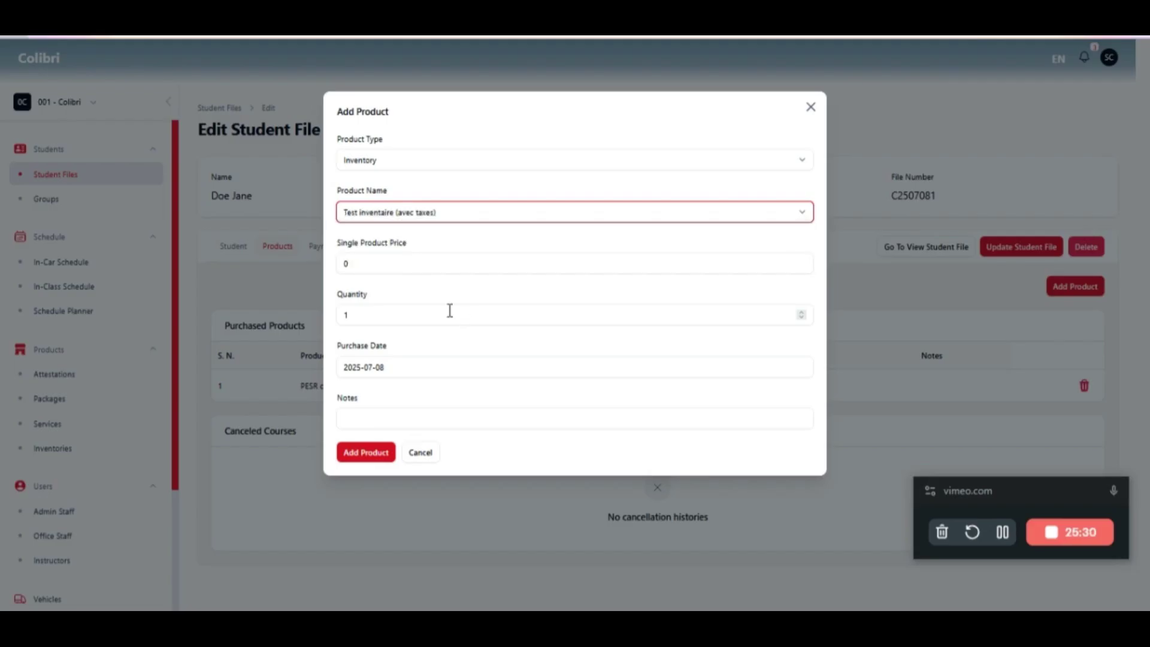
pyautogui.click(338, 263)
pyautogui.write('50')
pyautogui.click(369, 451)
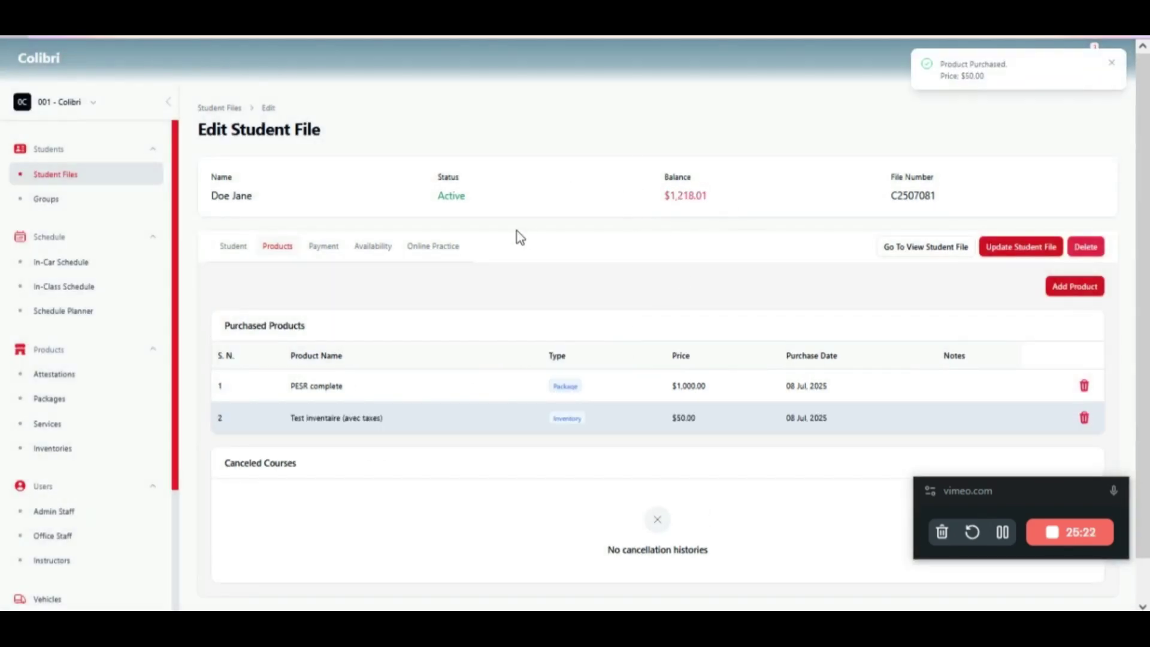
# Step: Start a new payment on the student file with an amount of 350 and Visa as the payment method
pyautogui.click(324, 255)
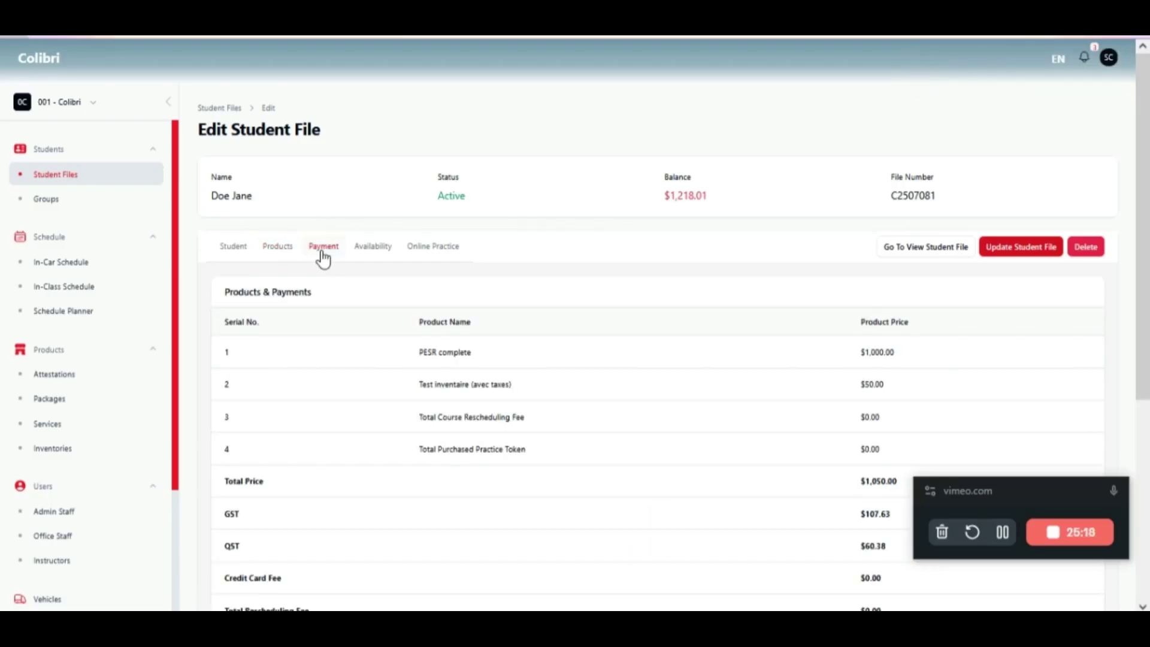
pyautogui.scroll(-6, 385, 290)
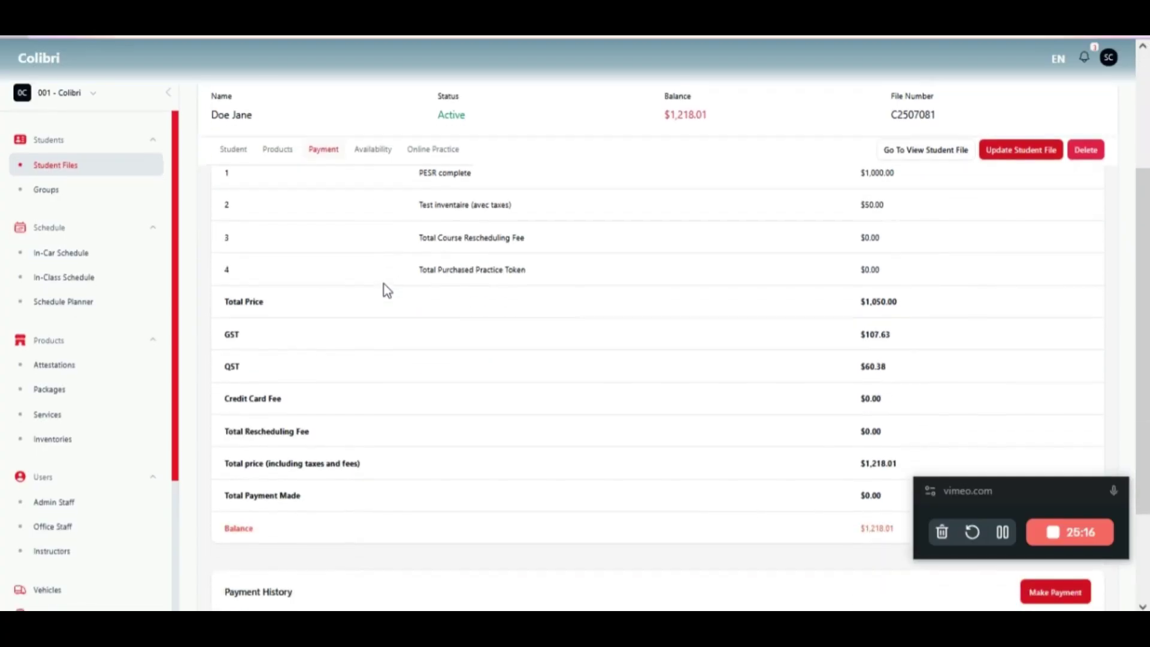
pyautogui.scroll(-5, 384, 284)
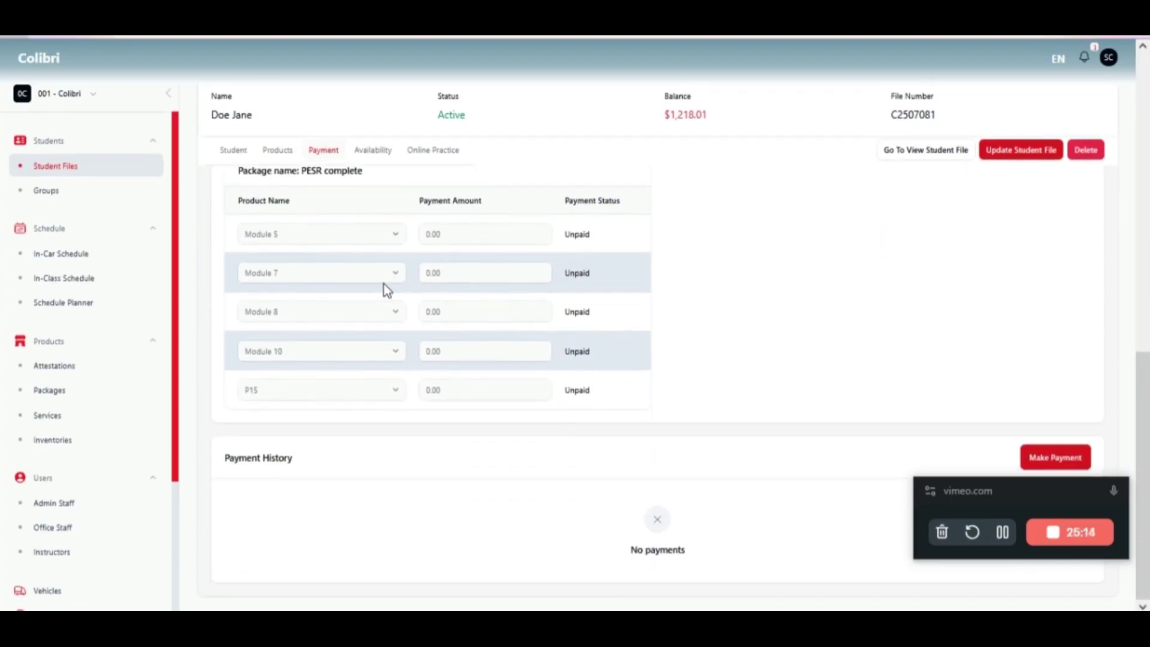
pyautogui.click(1049, 457)
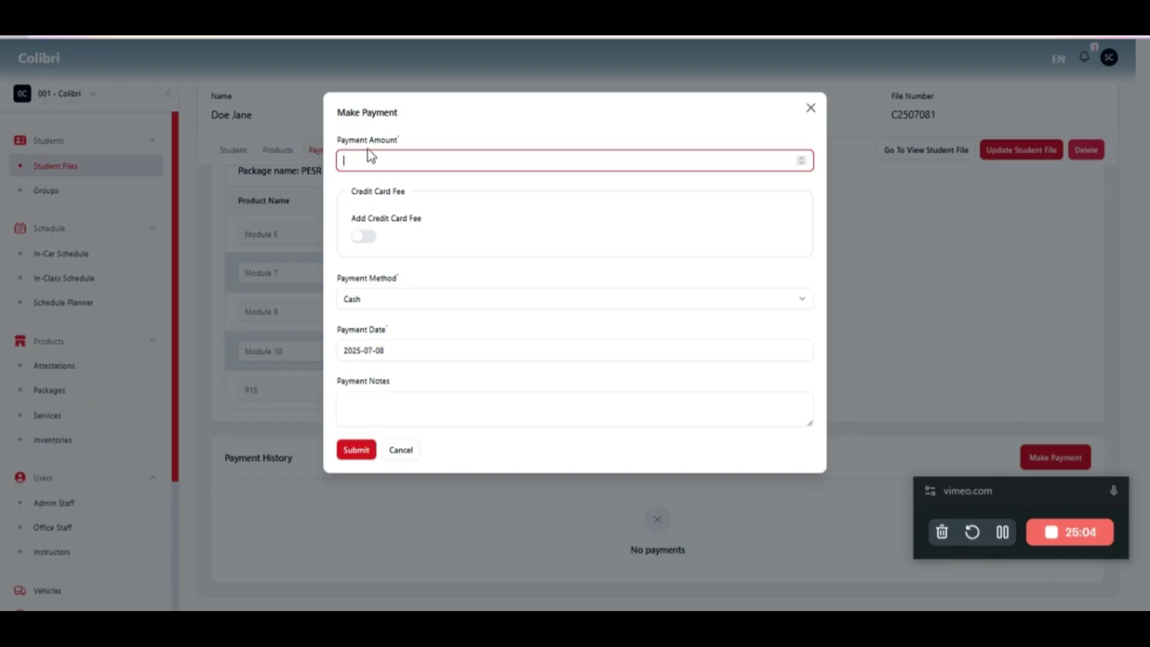
pyautogui.write('350')
pyautogui.click(393, 297)
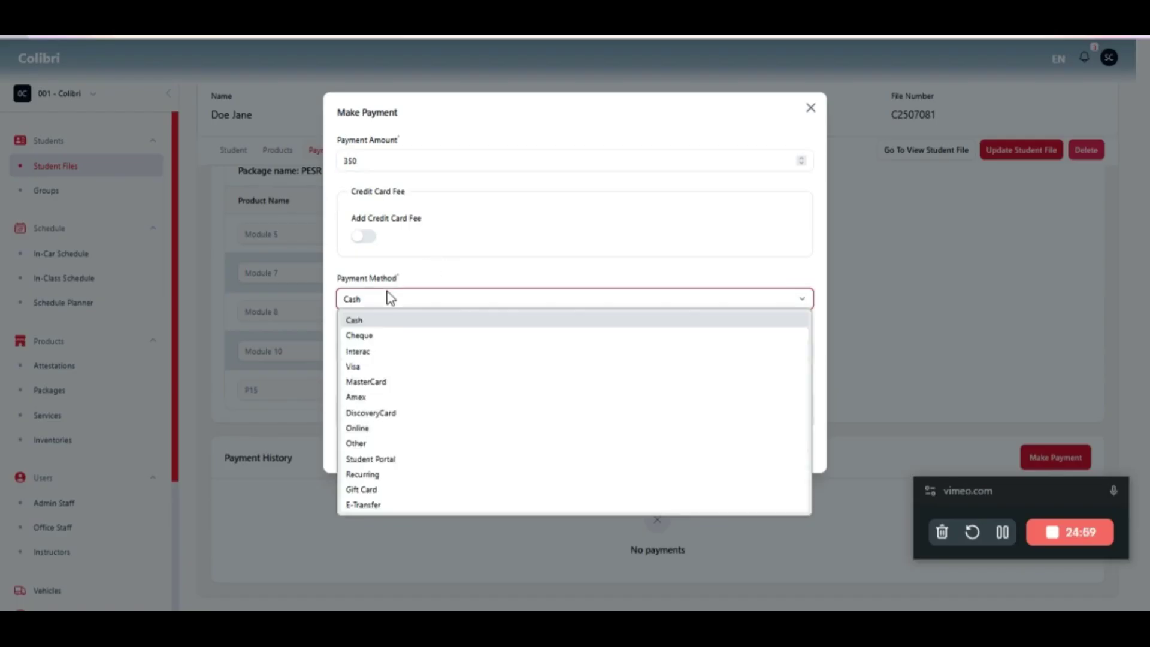
pyautogui.click(379, 364)
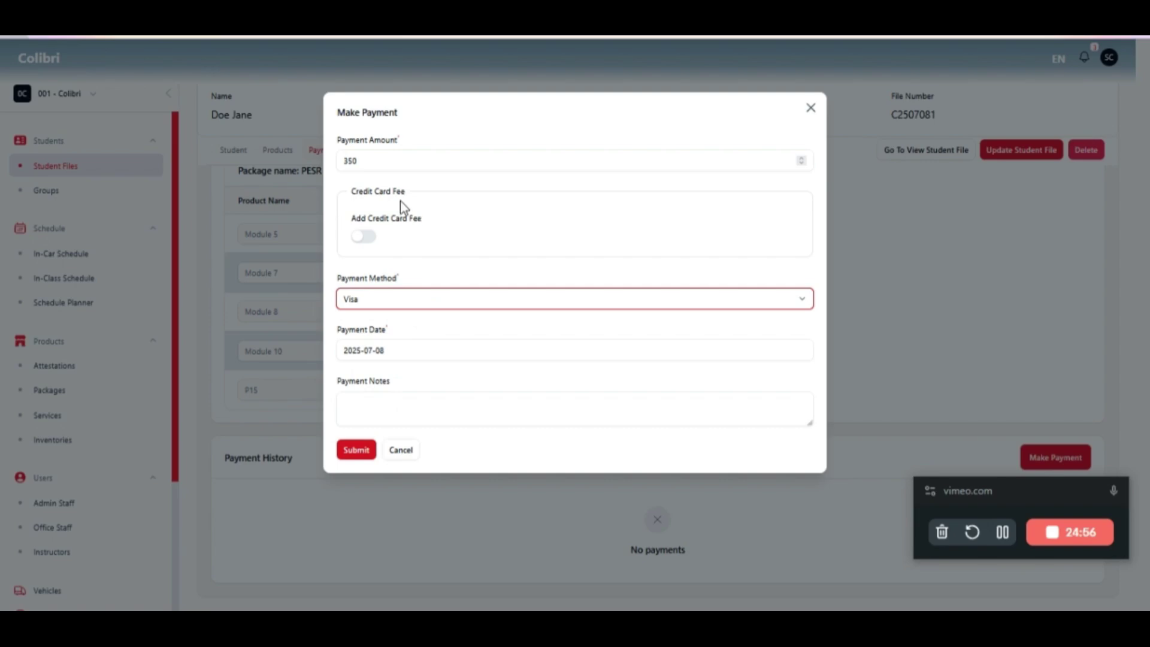
pyautogui.click(368, 238)
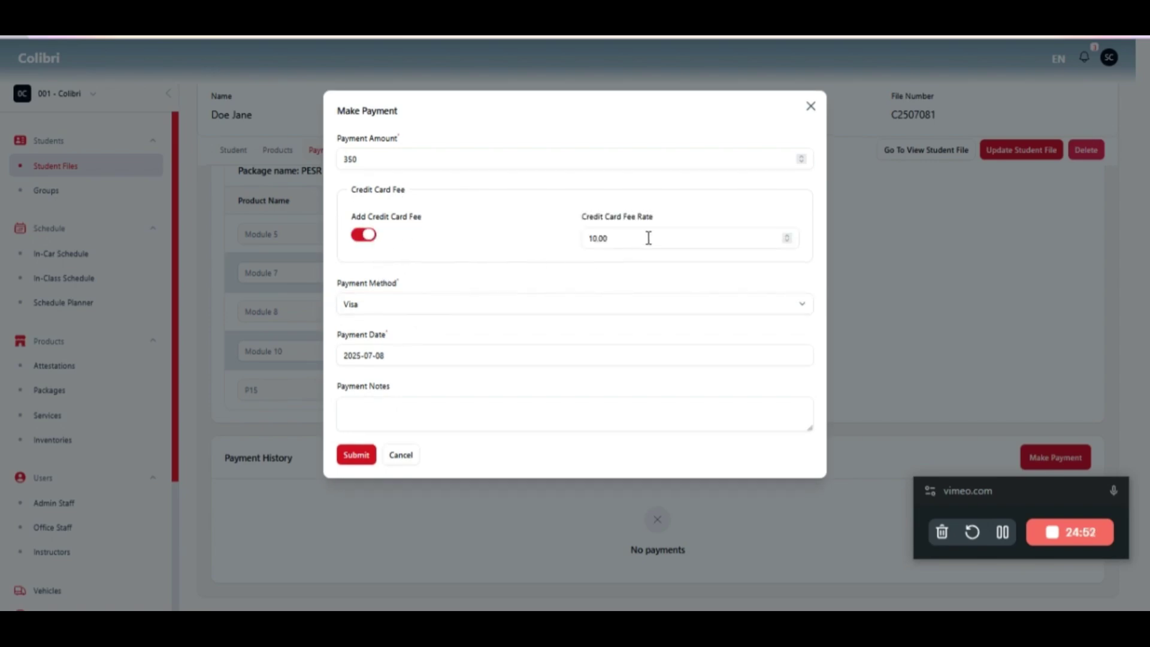
pyautogui.moveTo(626, 237); pyautogui.dragTo(554, 236)
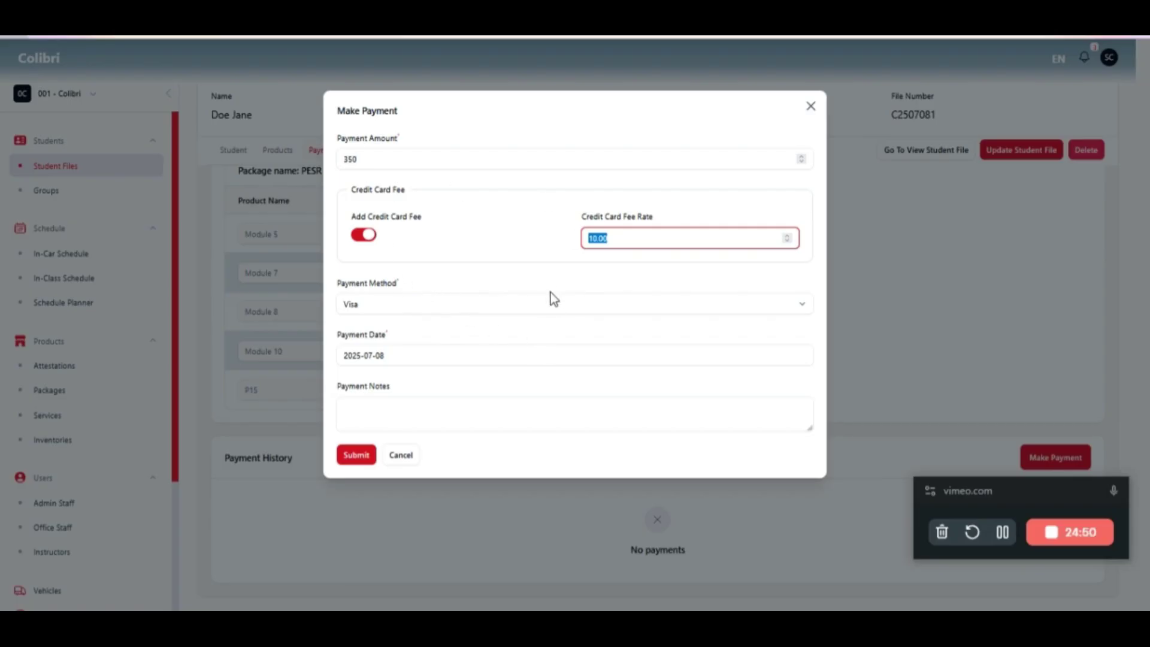
pyautogui.click(369, 243)
pyautogui.click(369, 240)
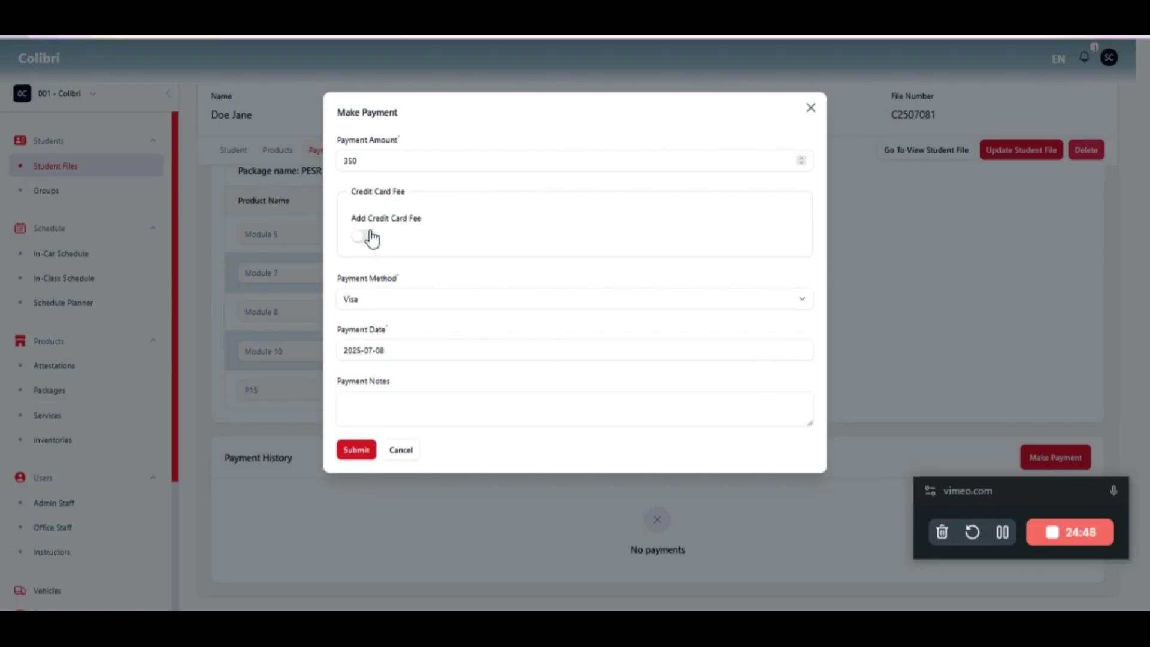
# Step: Submit the payment with the note "Inscription - 1st Payment" and open the student file in view mode
pyautogui.click(375, 408)
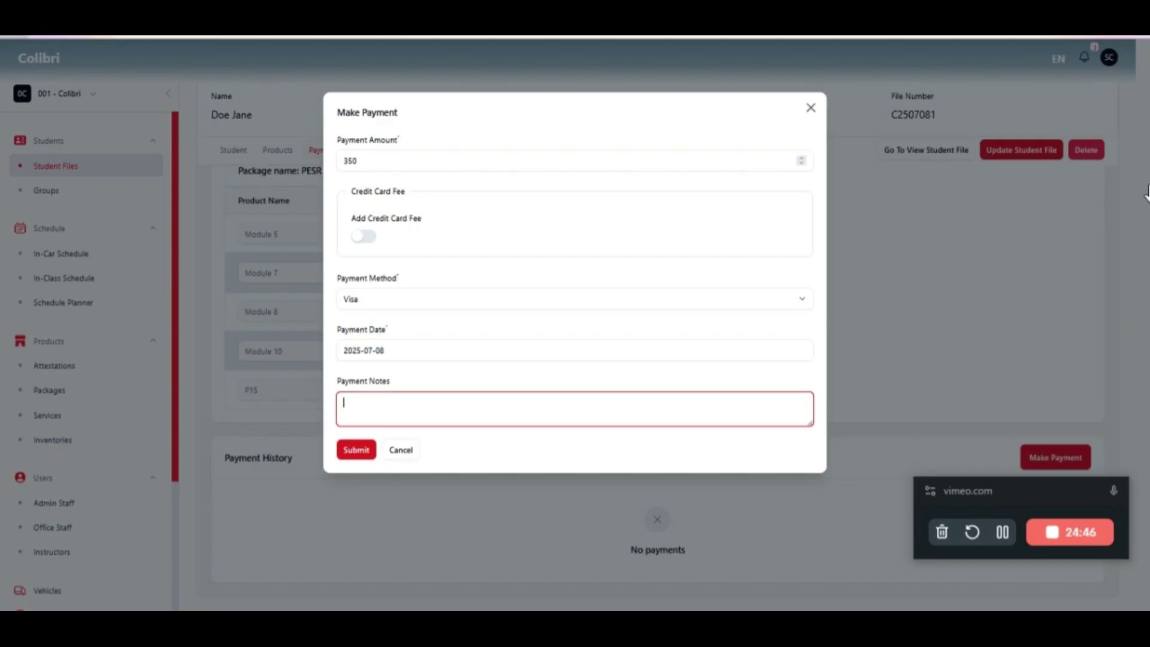
pyautogui.write('Inscription - 1st Payment')
pyautogui.click(343, 451)
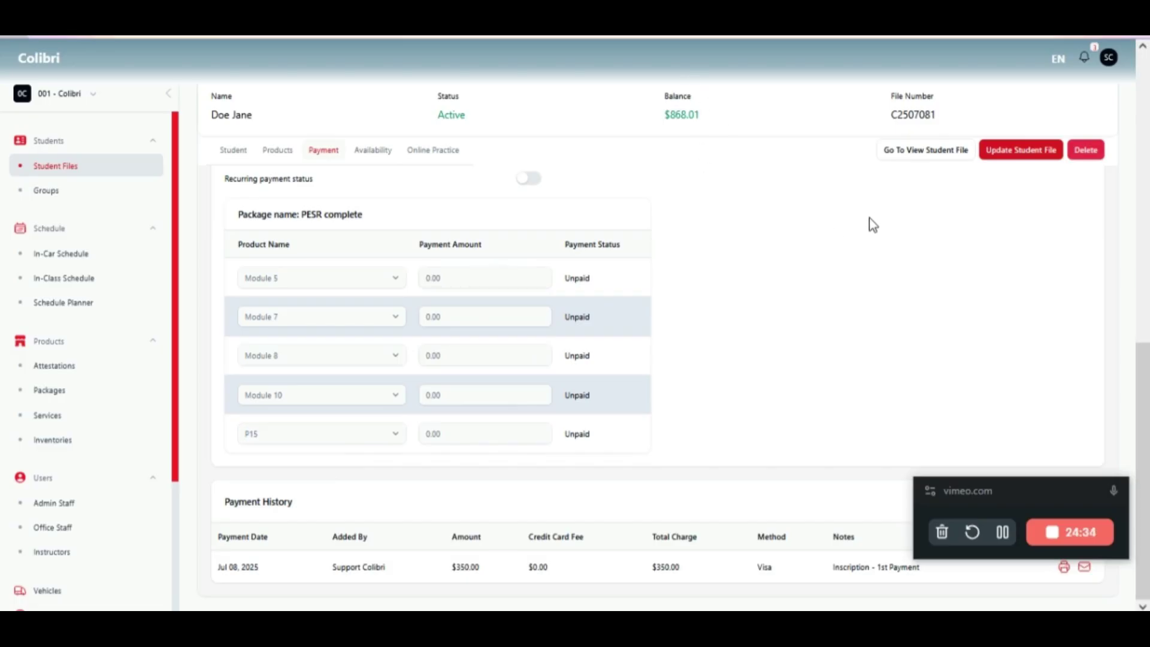
pyautogui.click(938, 160)
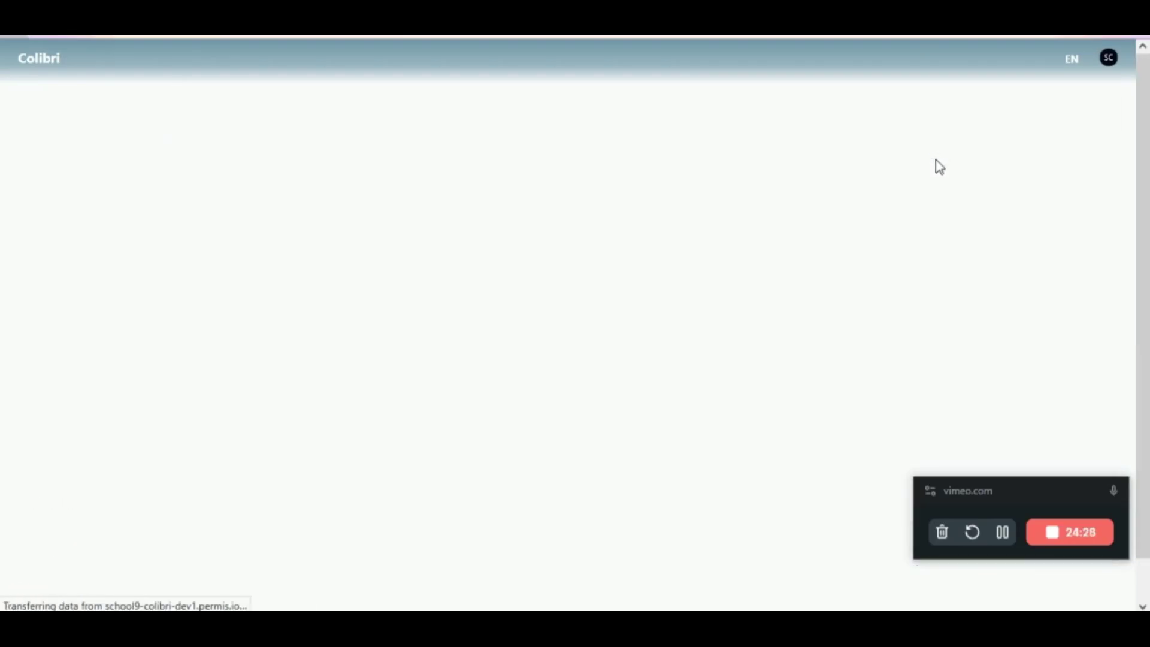